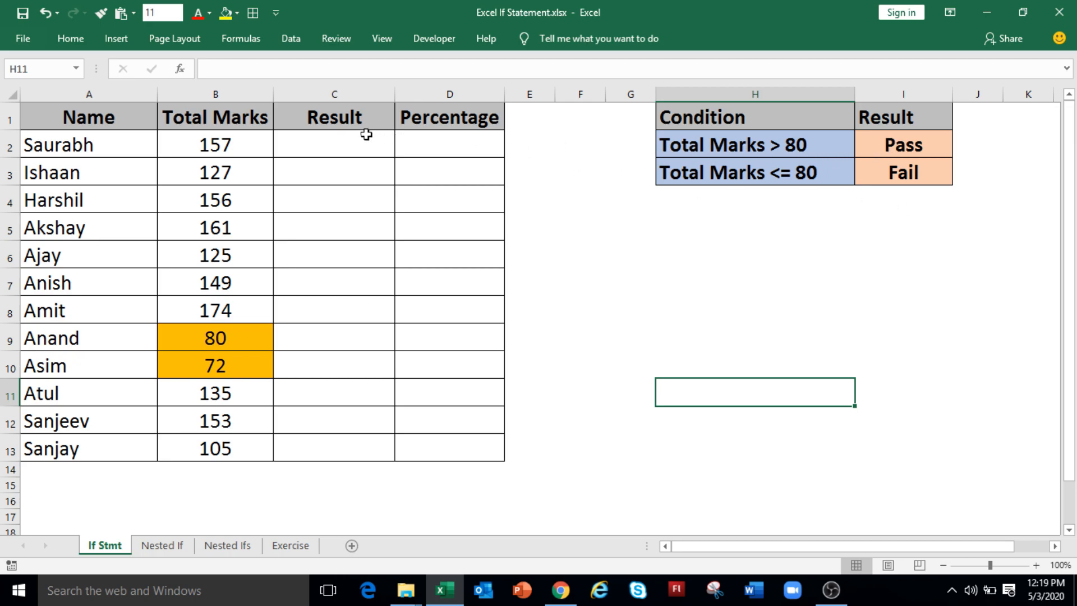
Enter =IF(B2>80,"PASS","FAIL") in cell C2 of the Result column.
left_click(355, 142)
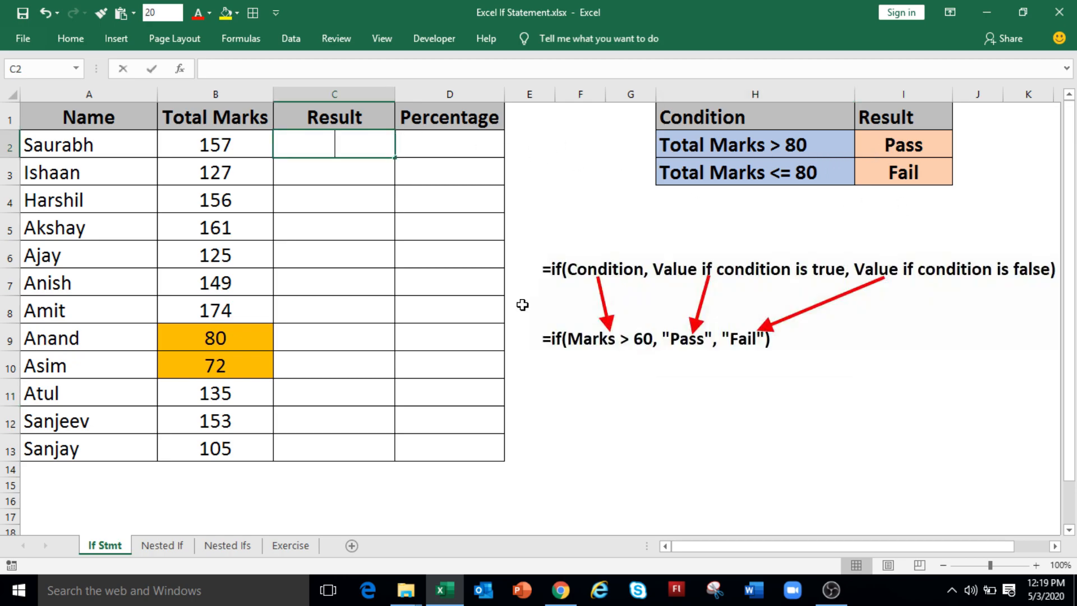
type("=if(")
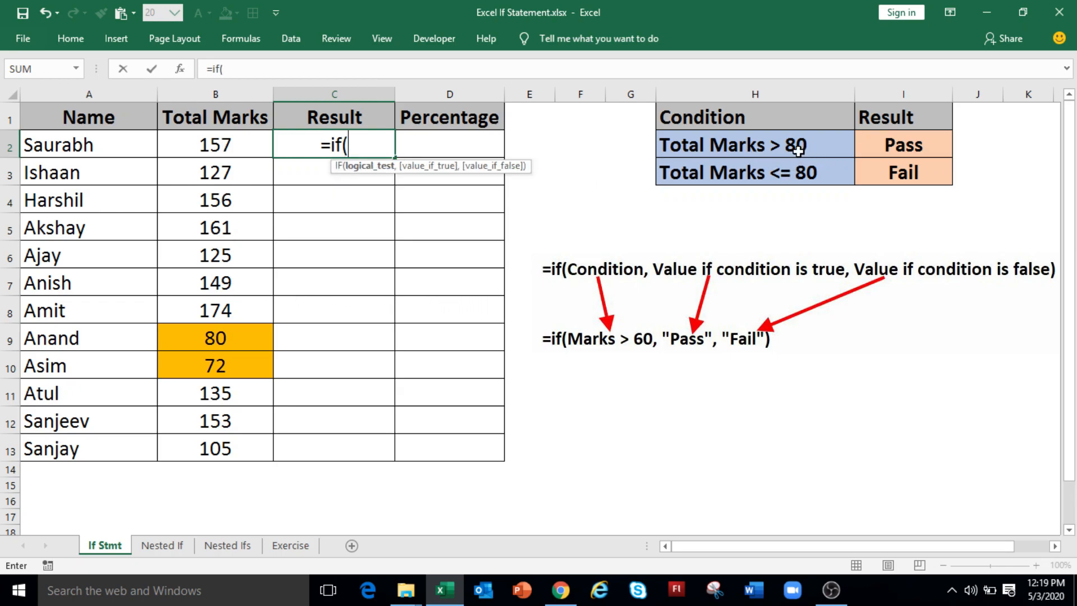
left_click(236, 145)
type(">8")
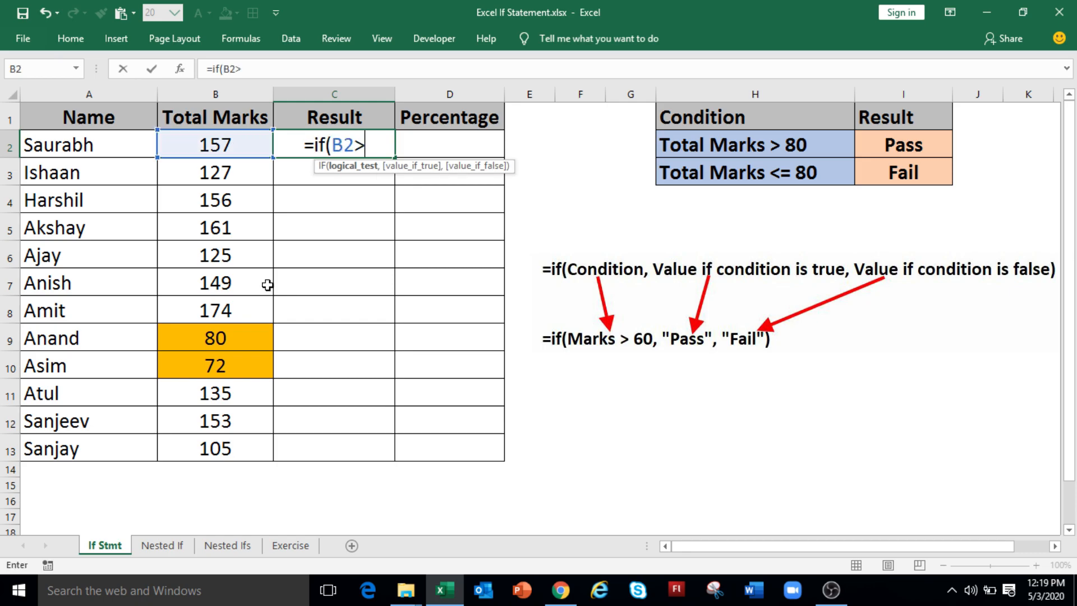
type("0,")
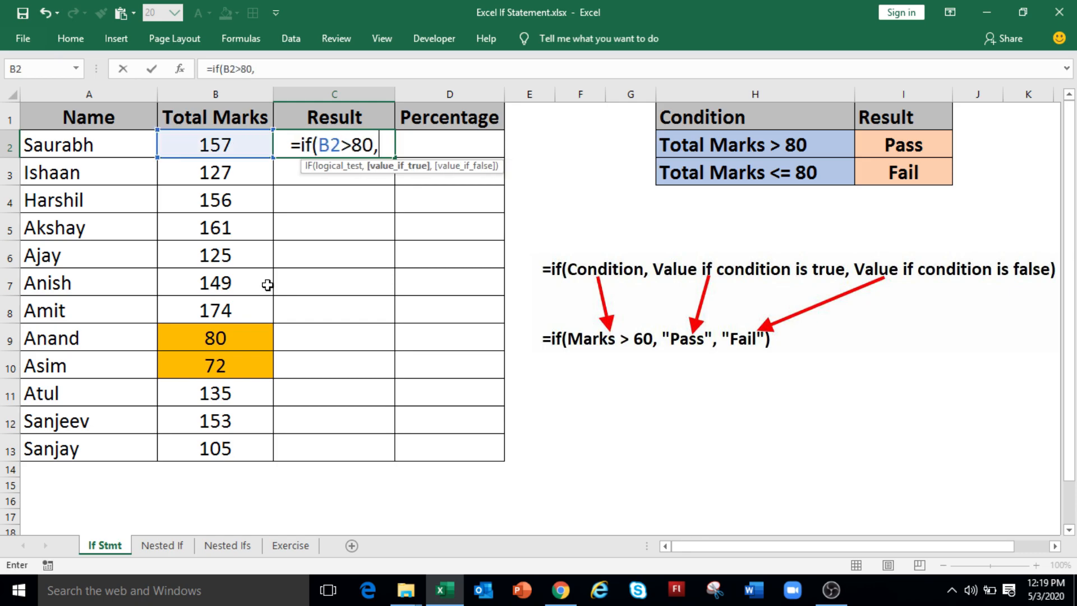
type("\"P")
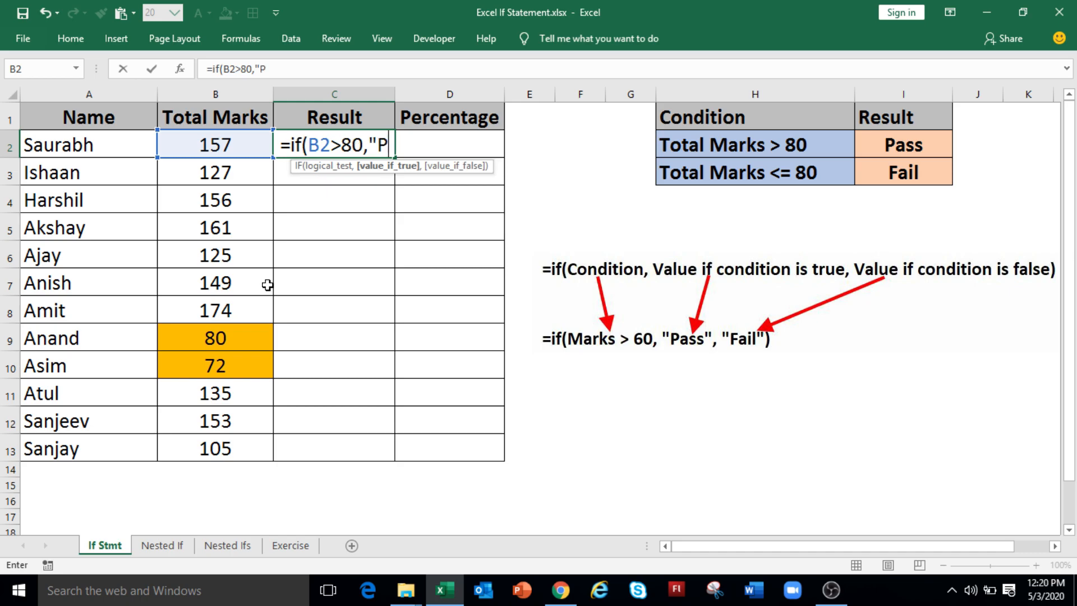
type("ASS\",")
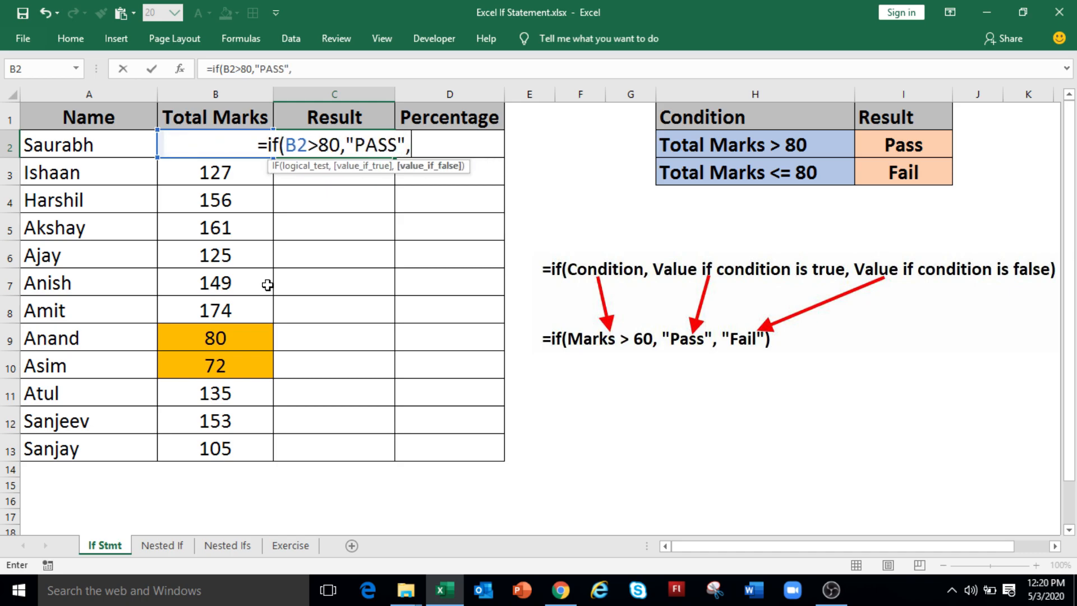
type("\"FAIL\"")
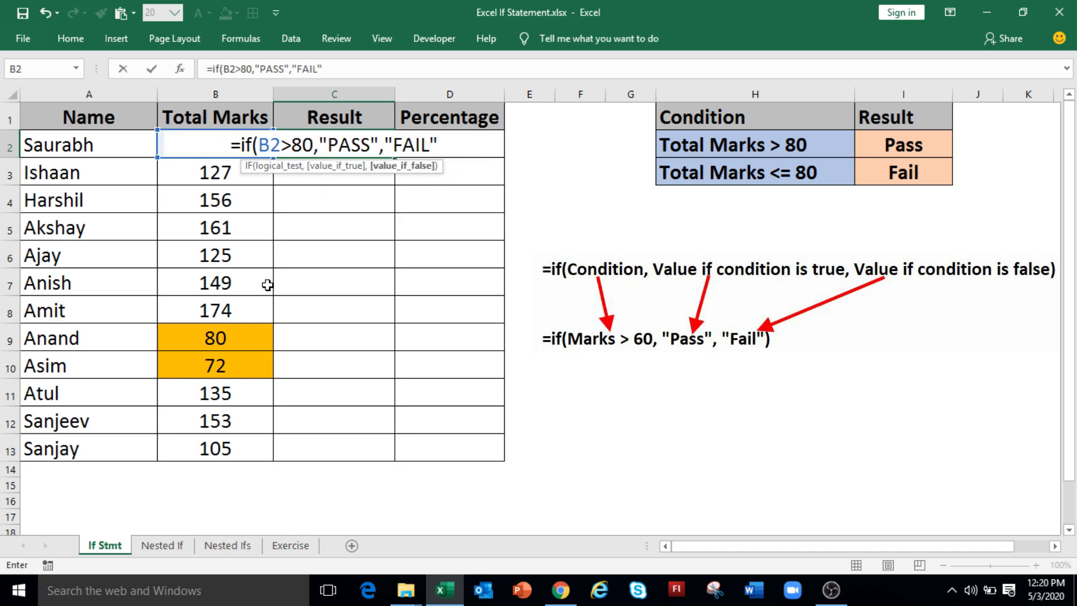
type(")")
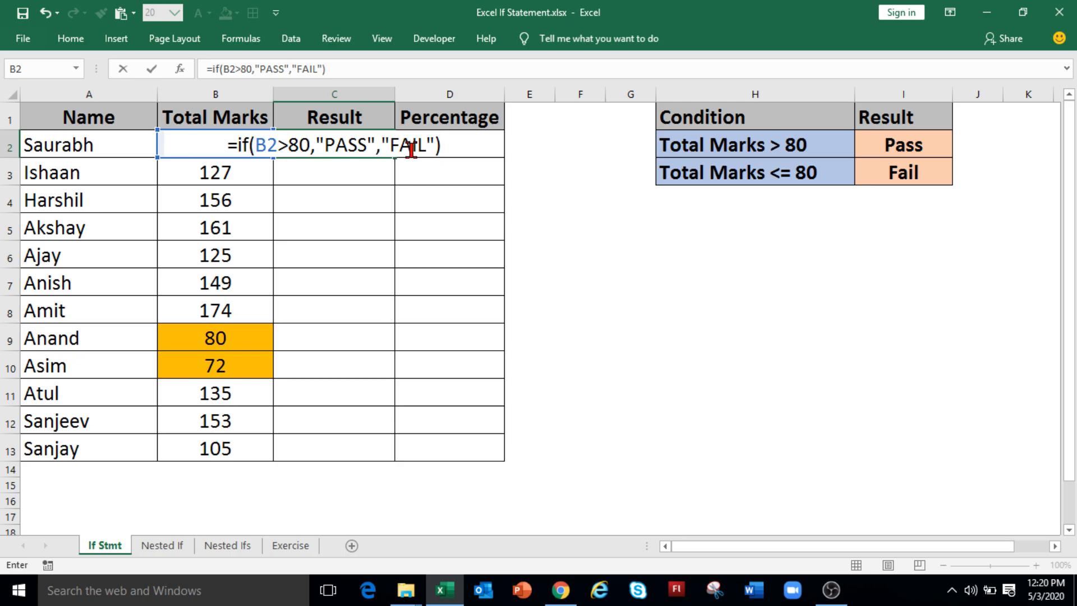
key("ctrl+Return")
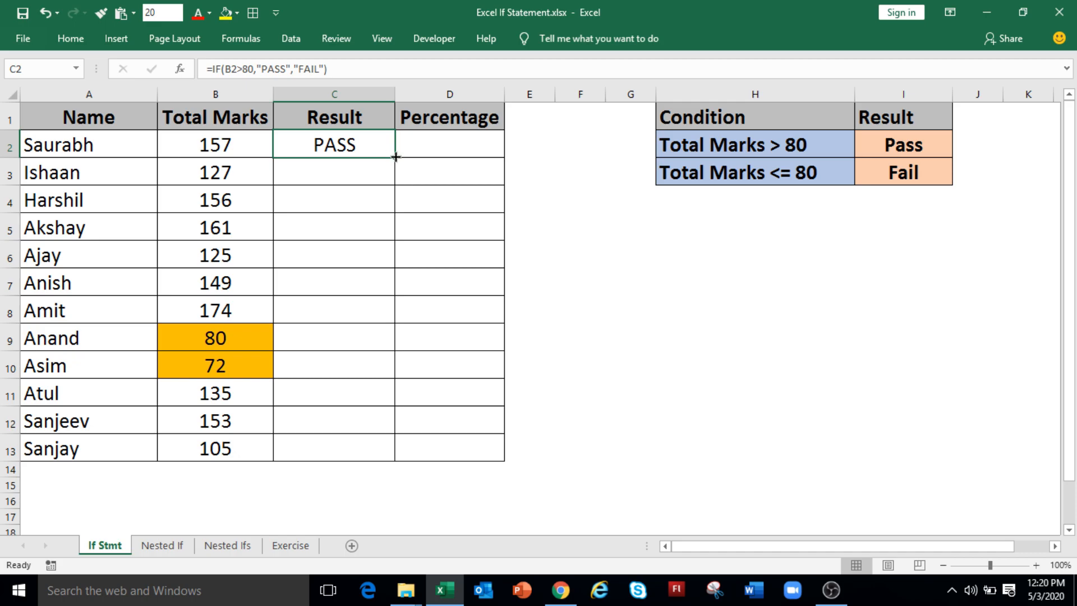
Fill the Result formula from C2 down to C13 for all the students.
double_click(395, 157)
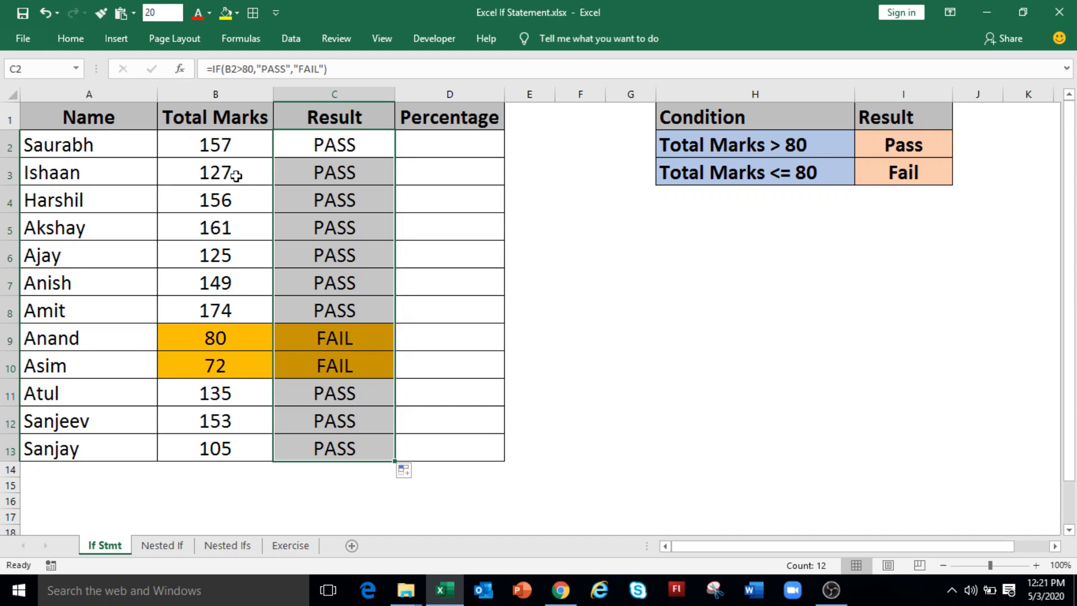
left_click(216, 174)
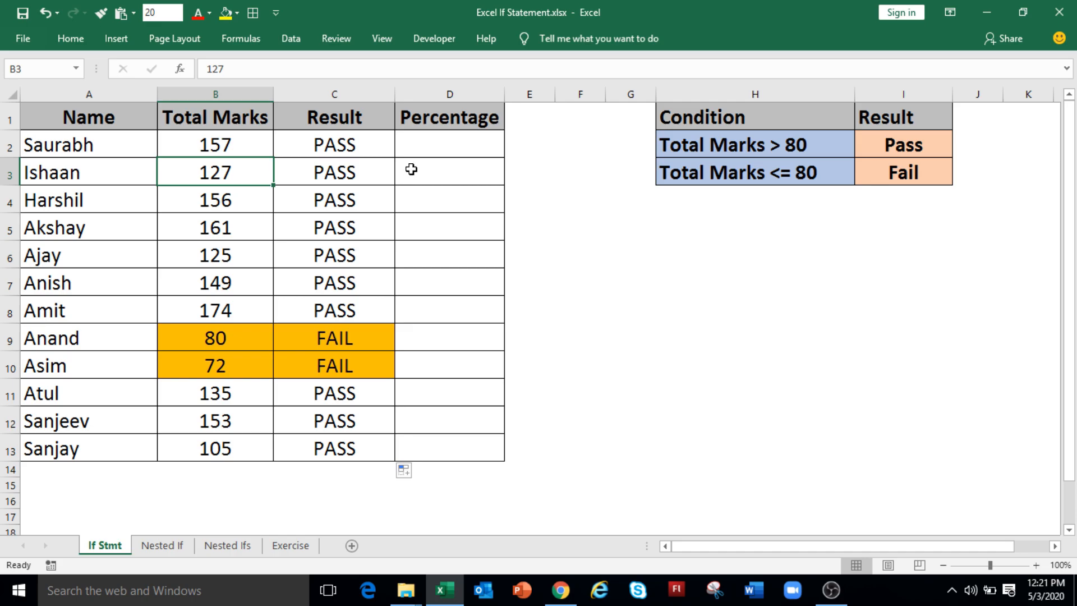
left_click_drag(530, 226, 529, 253)
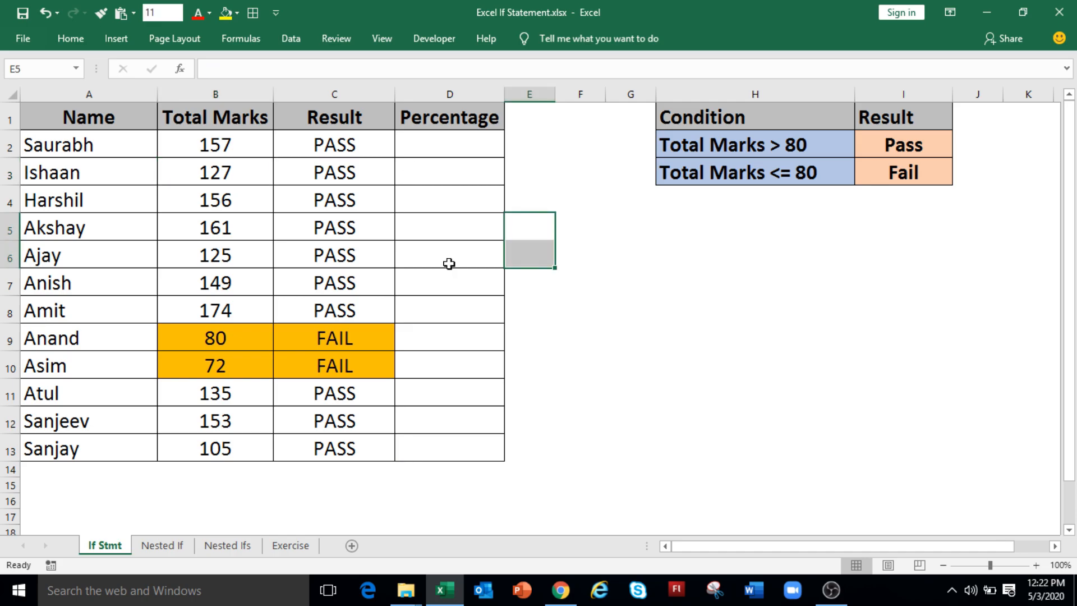
Enter =IF(C2="PASS",B2*100/200,"FAIL") in cell D2 of the Percentage column.
left_click(439, 148)
type("=IF(")
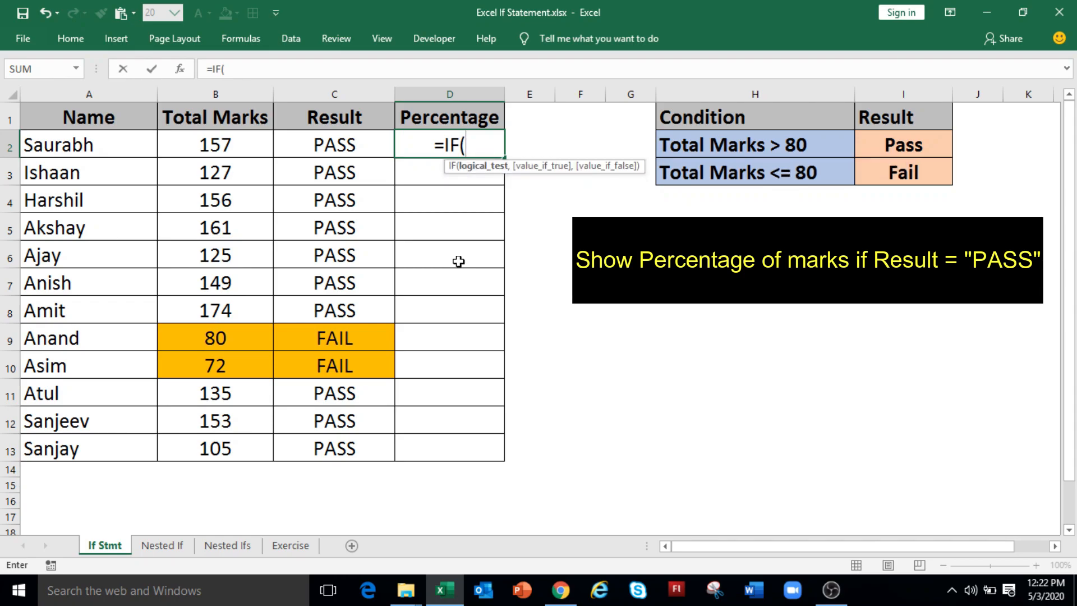
left_click(377, 145)
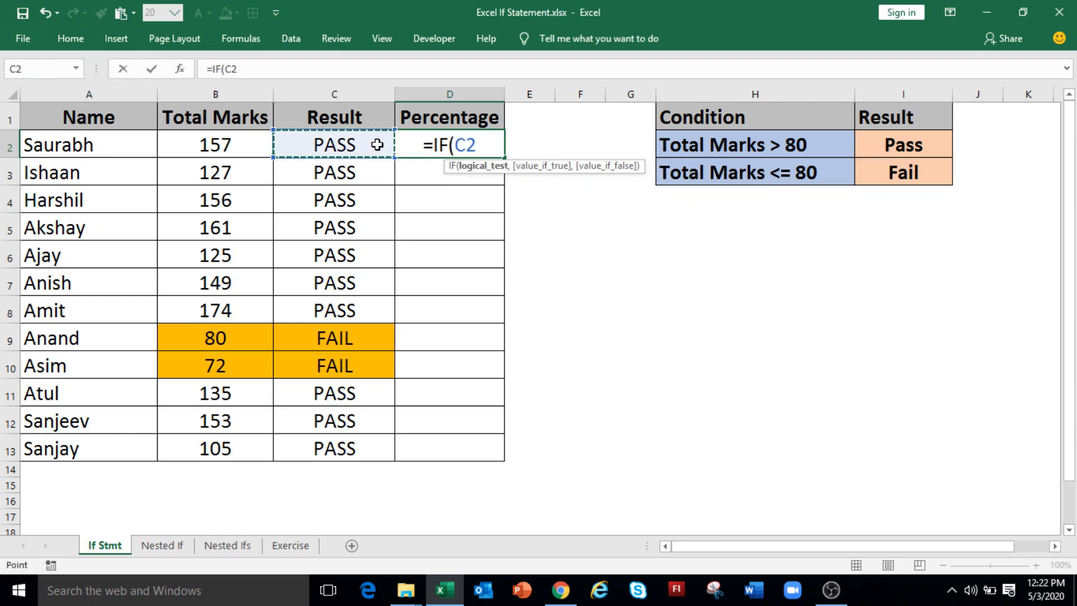
type("=\"PASS\",")
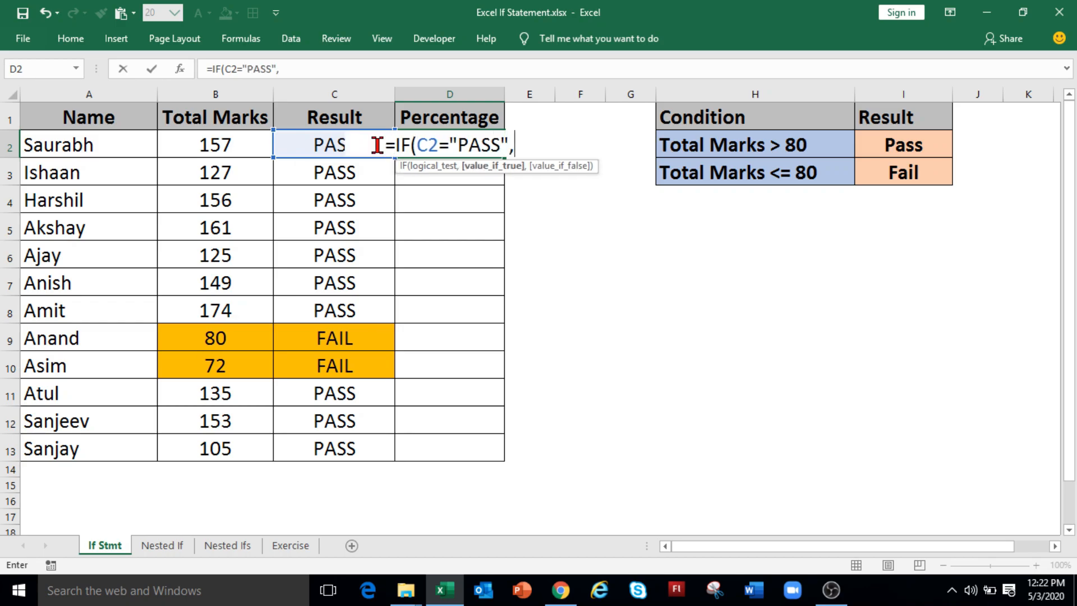
left_click(233, 142)
type("*100/")
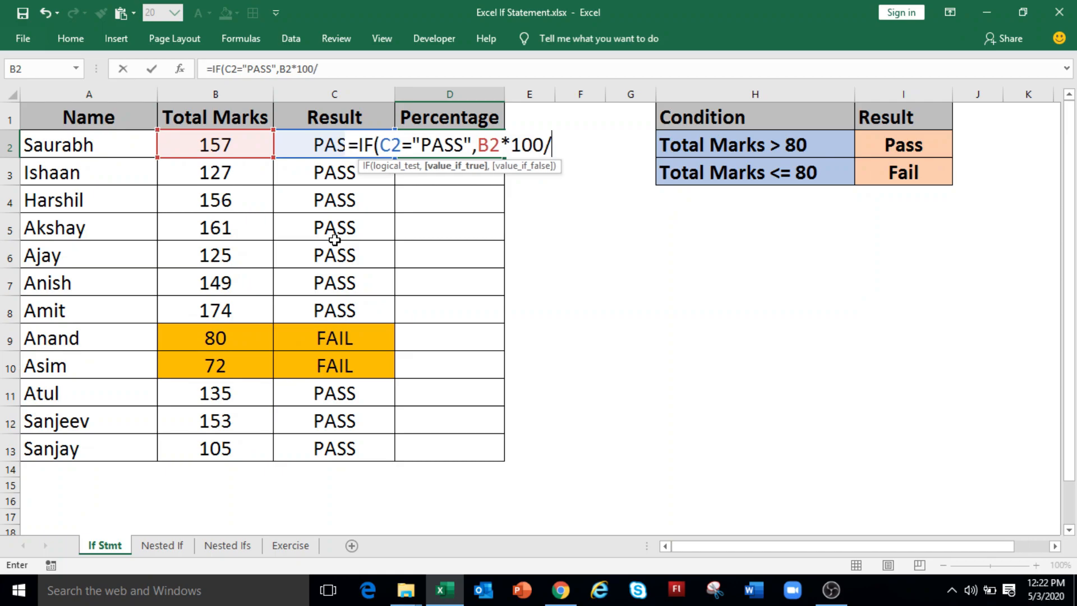
type("200,")
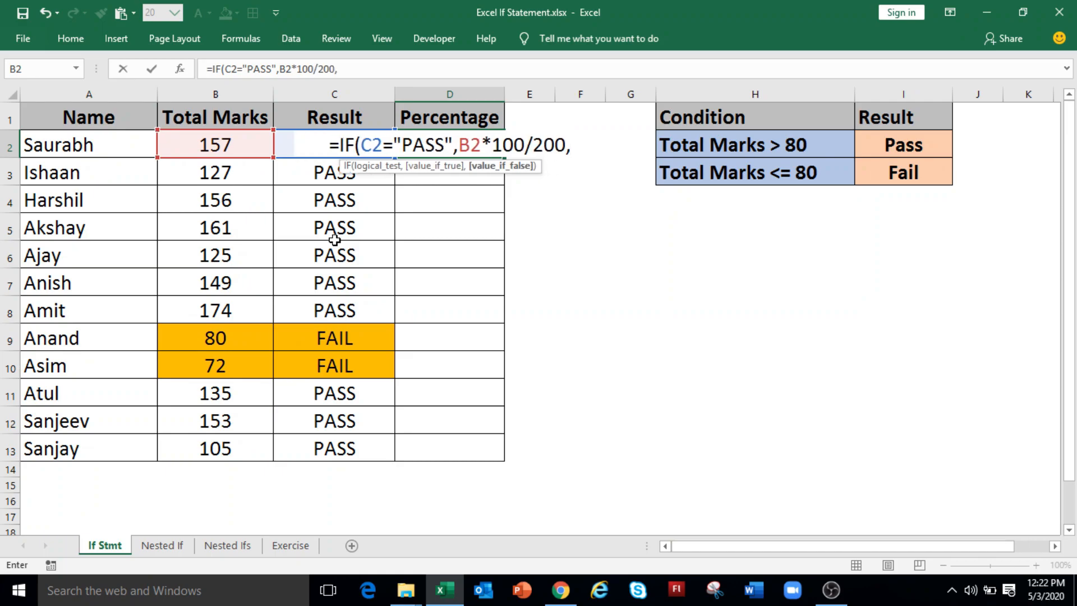
type("\"FAIL\"")
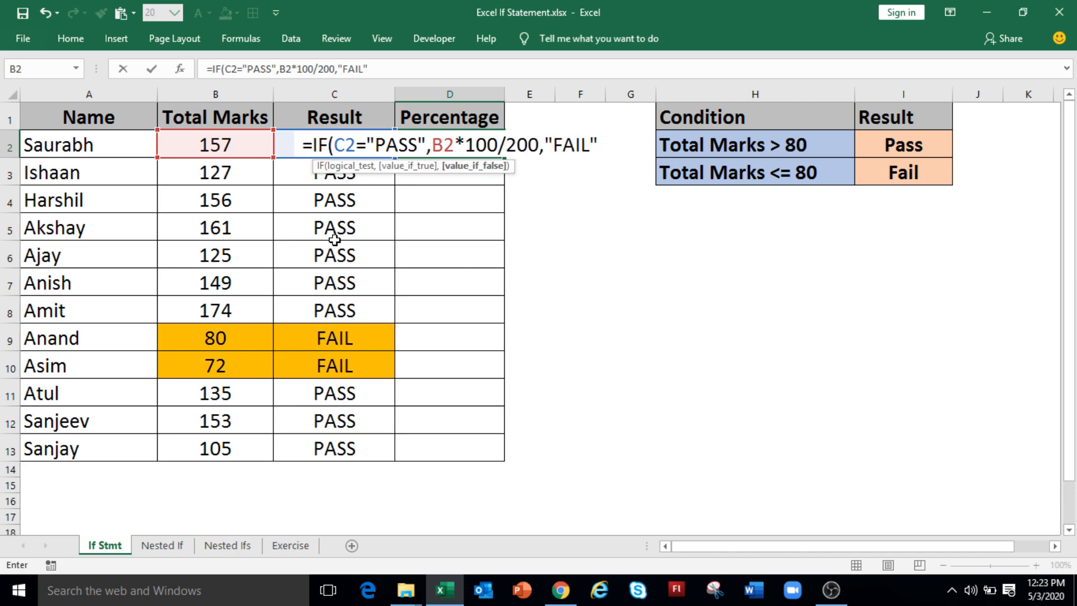
type(")")
key("Return")
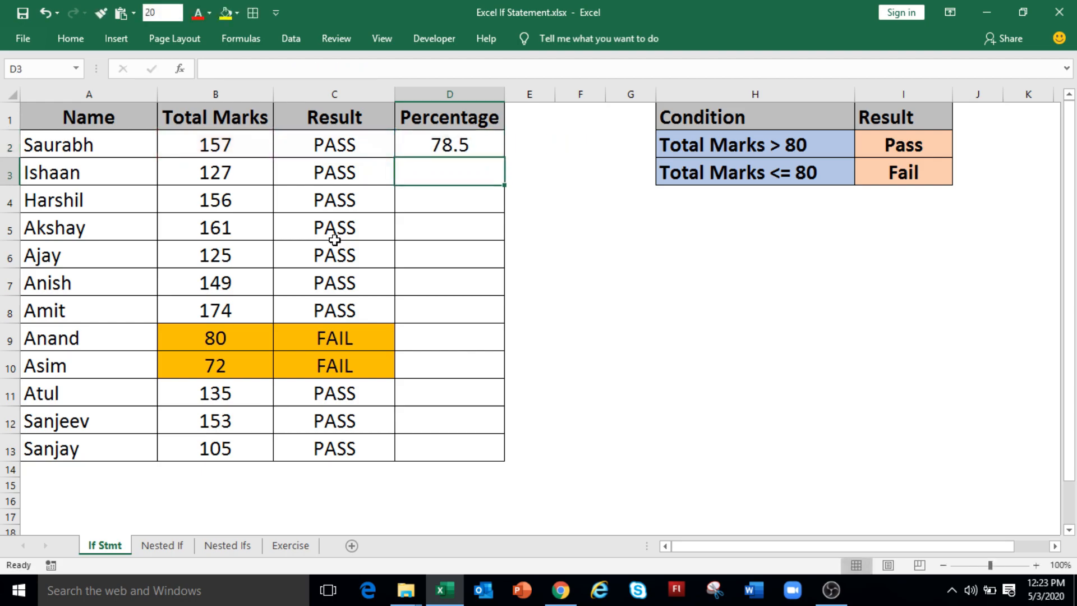
Fill the Percentage formula from D2 down to D13.
key("Up")
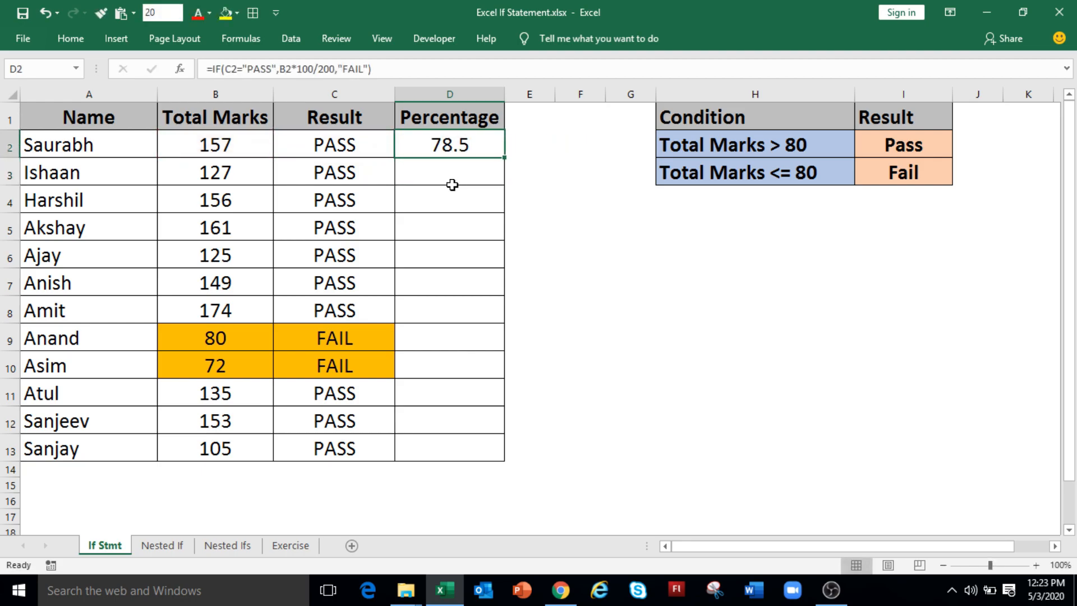
double_click(504, 158)
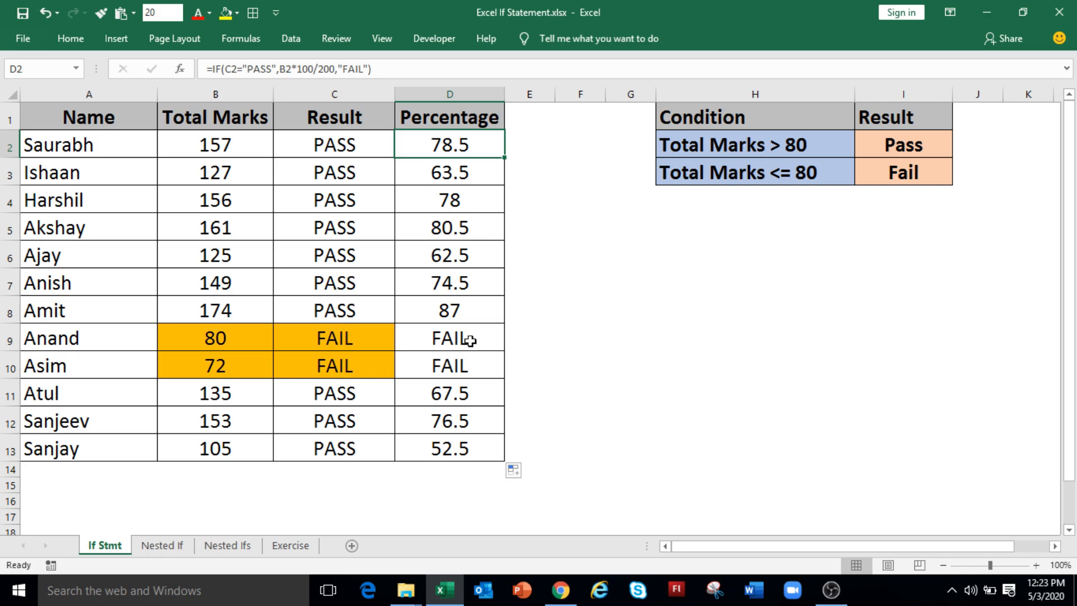
left_click_drag(478, 339, 481, 368)
On the Nested If sheet, begin the Result formula in E2 with =IF(B2<=40,"FAIL", to test the English marks.
key("ctrl+Page_Down")
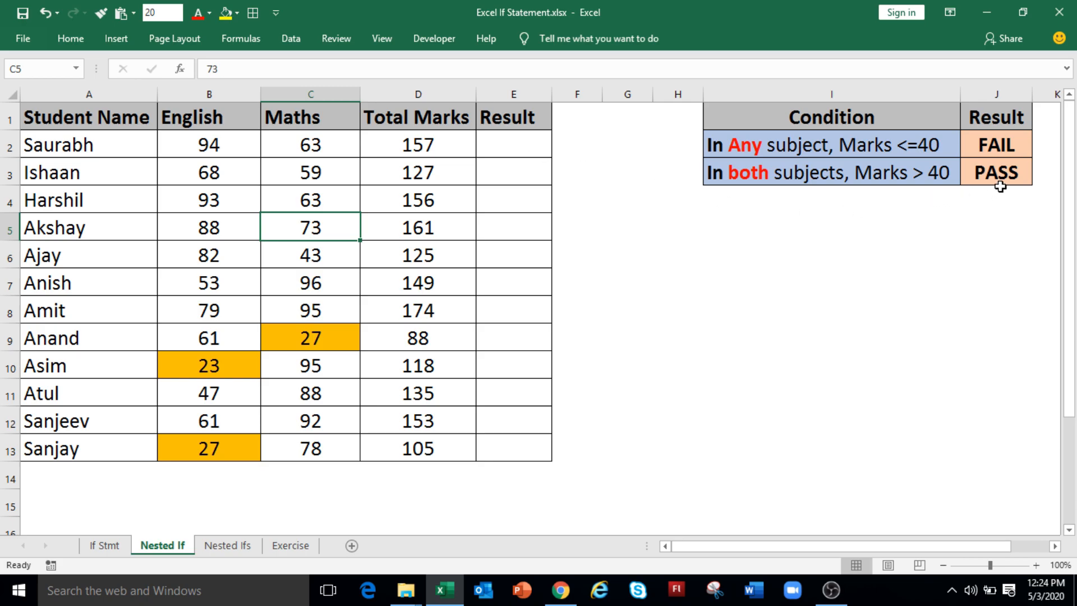
left_click(510, 146)
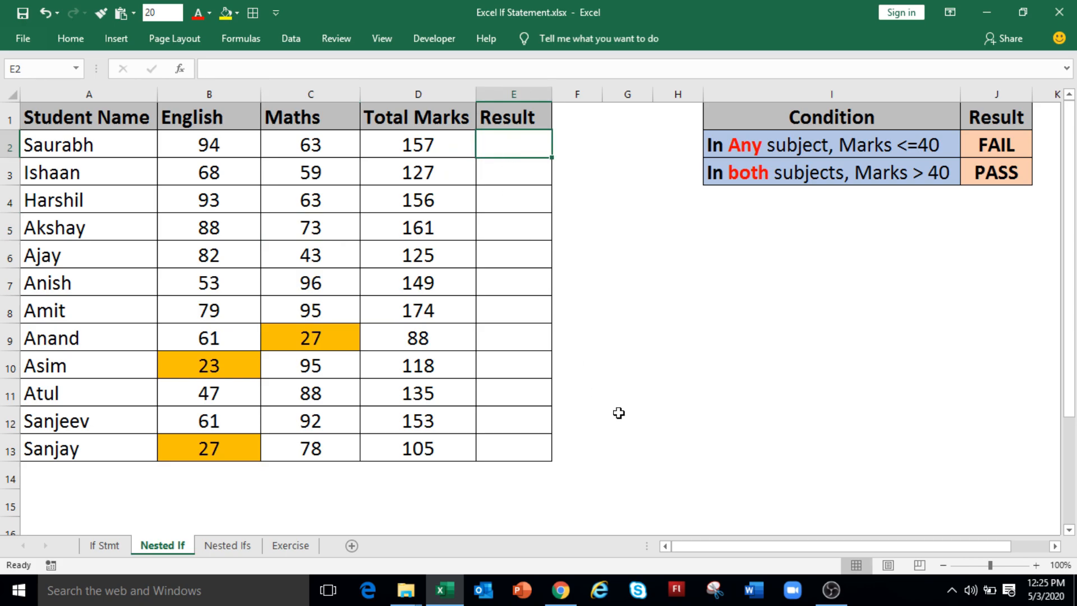
type("=")
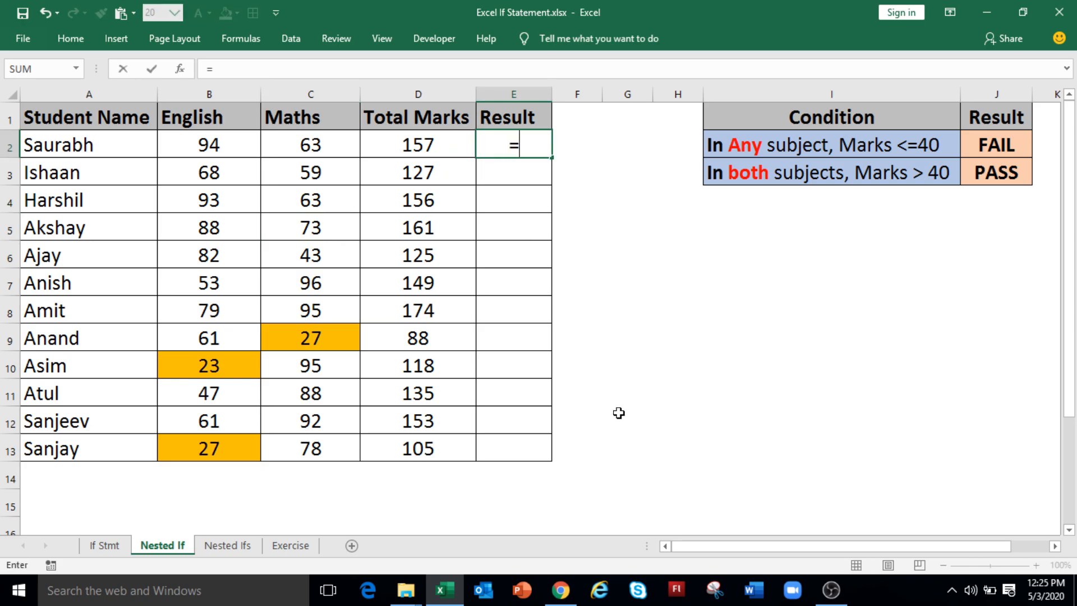
type("IF(")
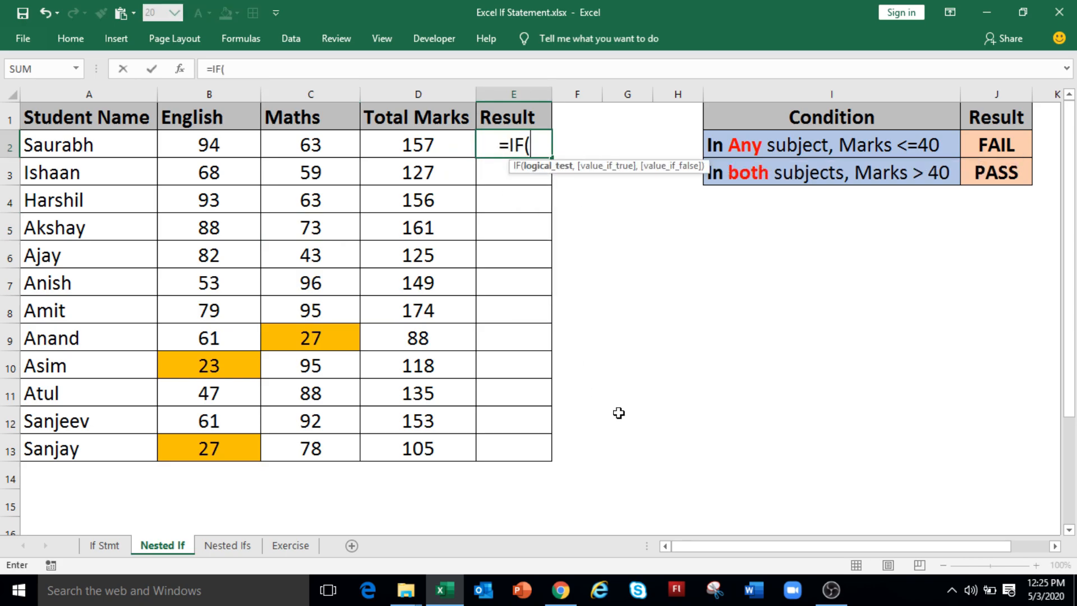
left_click(221, 151)
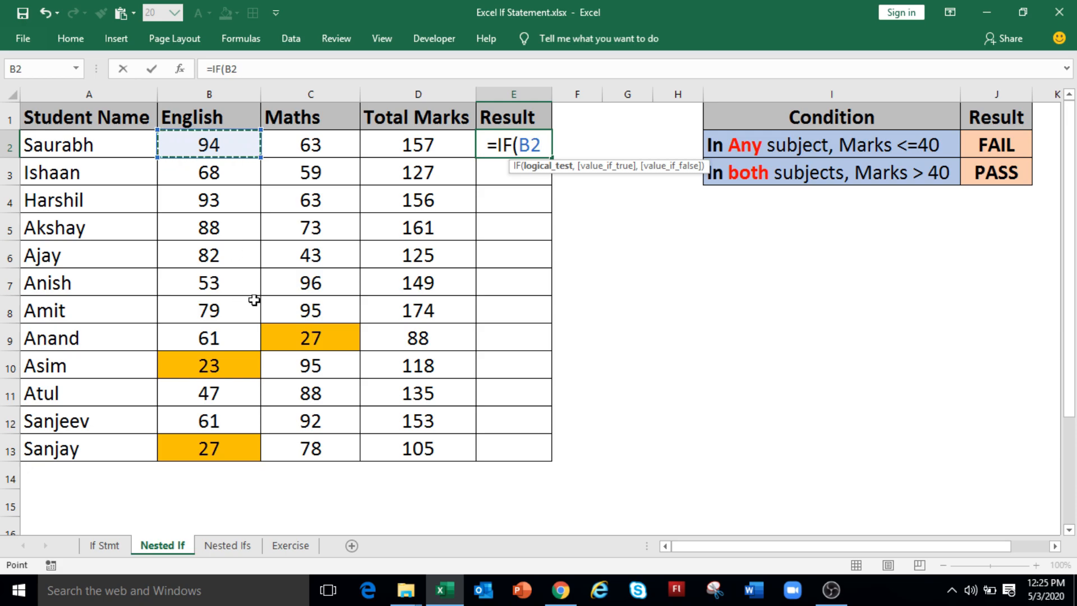
type("<=")
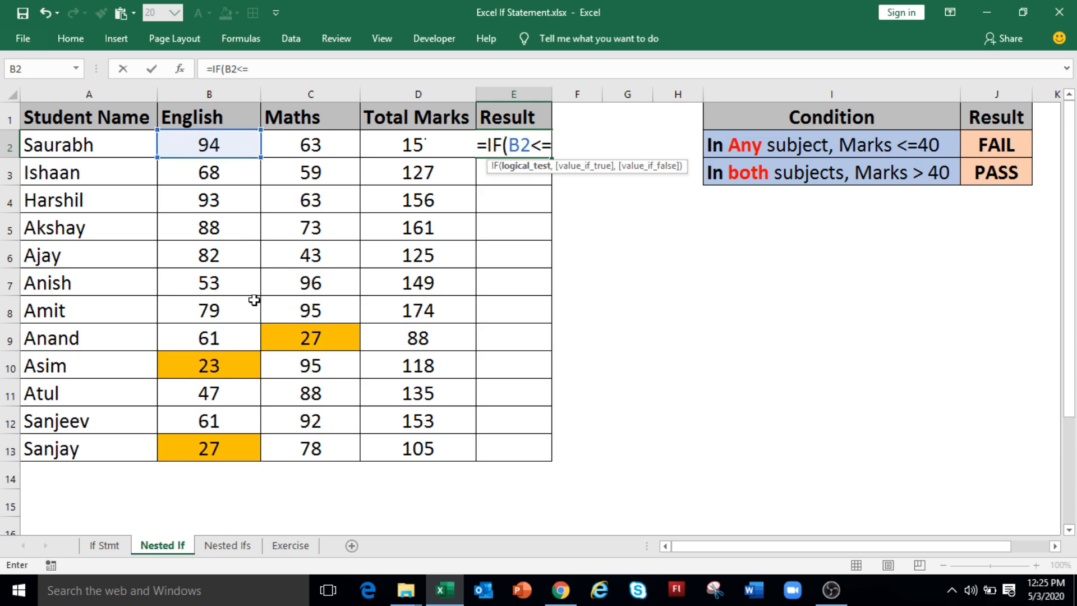
type("40,")
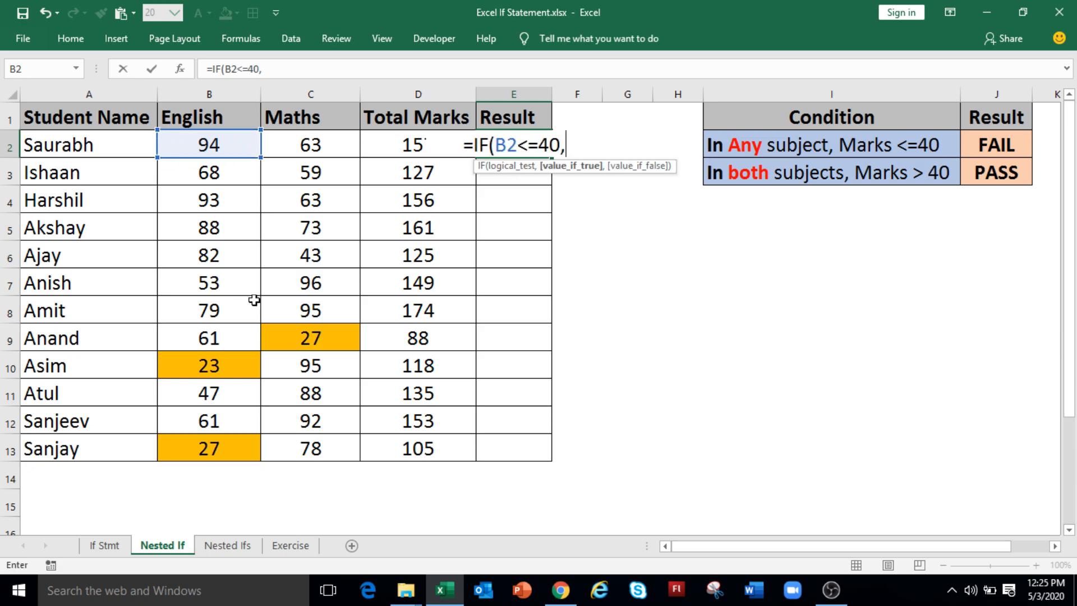
type("\"FAIL\",")
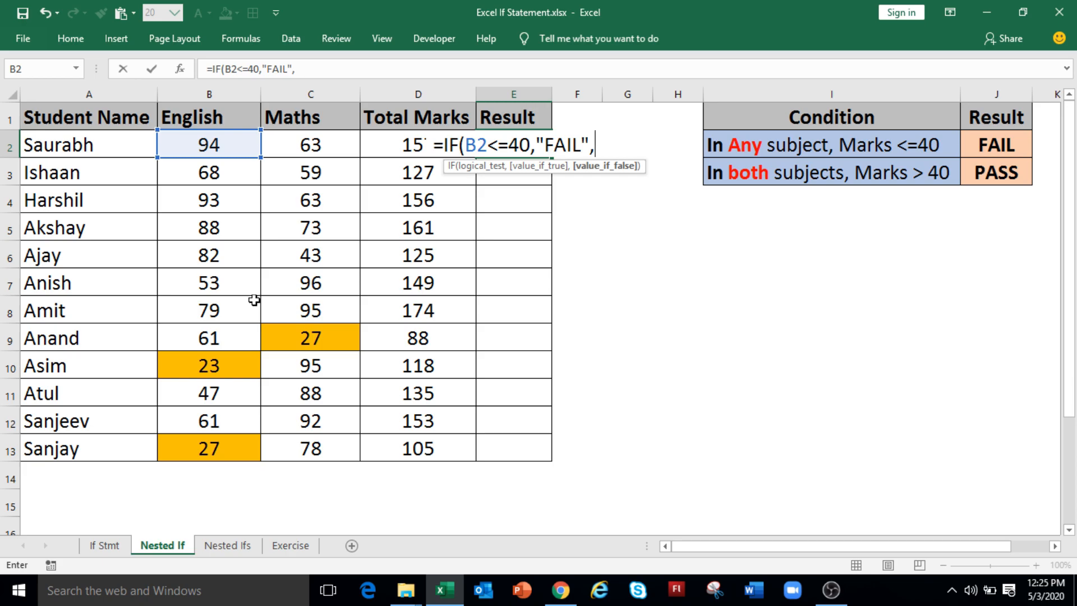
Complete the E2 Result formula with the nested test IF(C2<=40,"FAIL","PASS")) for the Maths marks and enter it.
type("IF(")
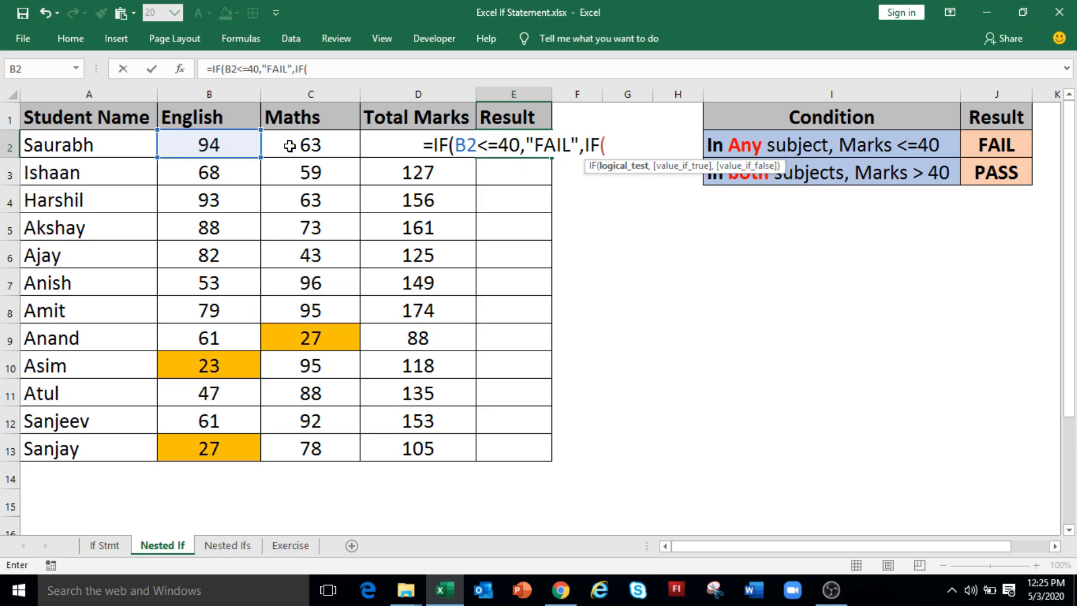
left_click(289, 146)
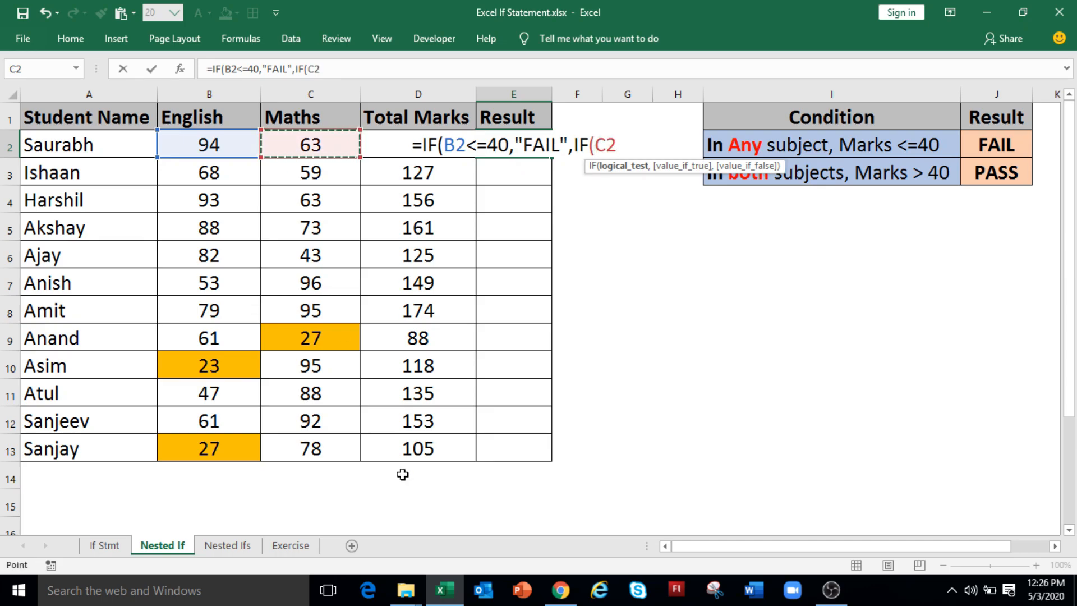
type("<=4")
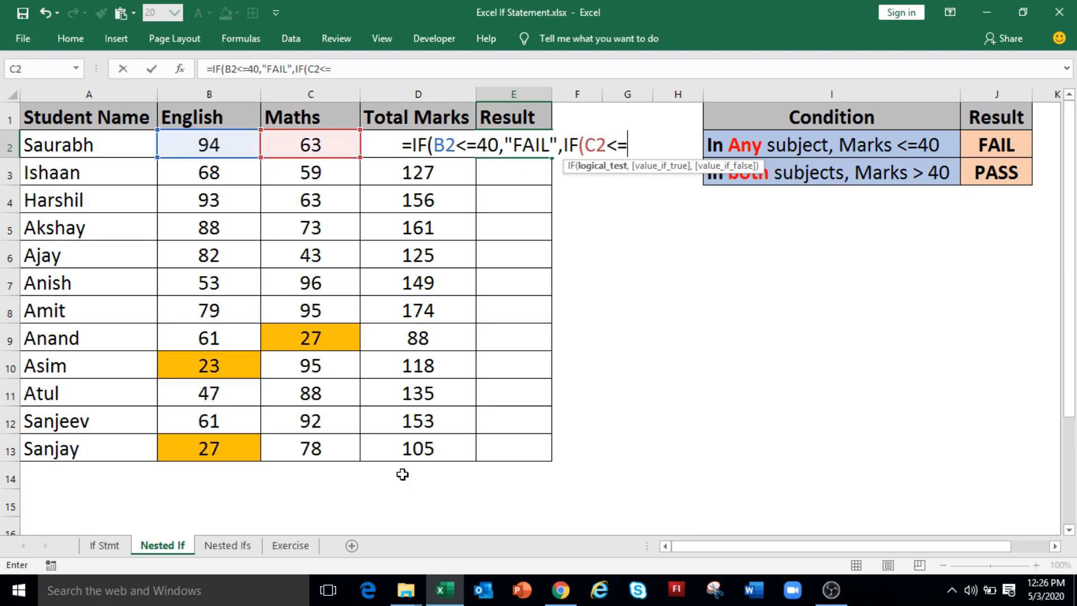
type("0,\"FAIL")
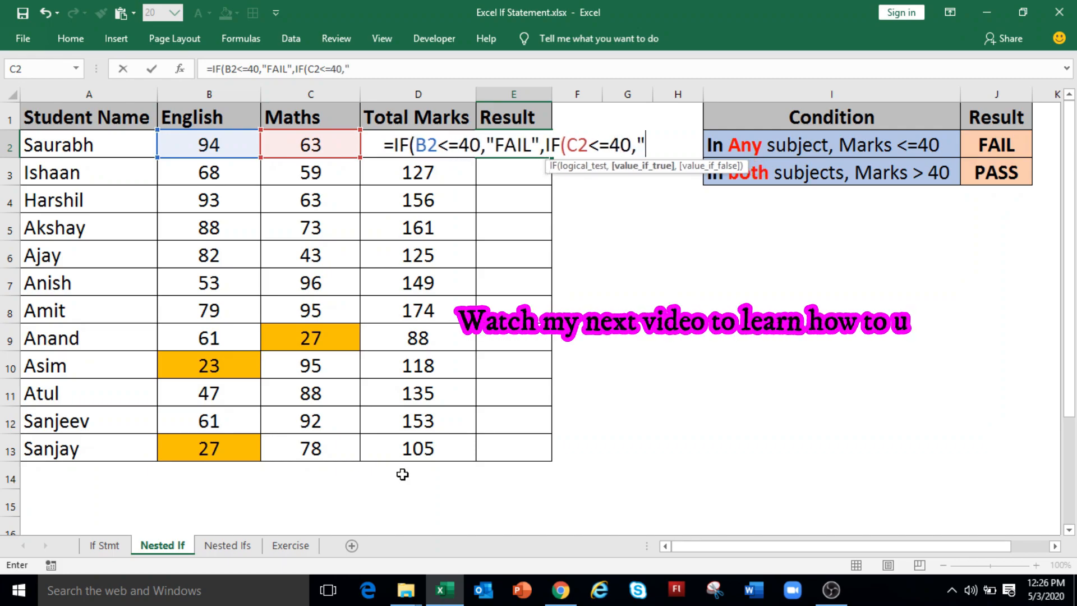
type("\",")
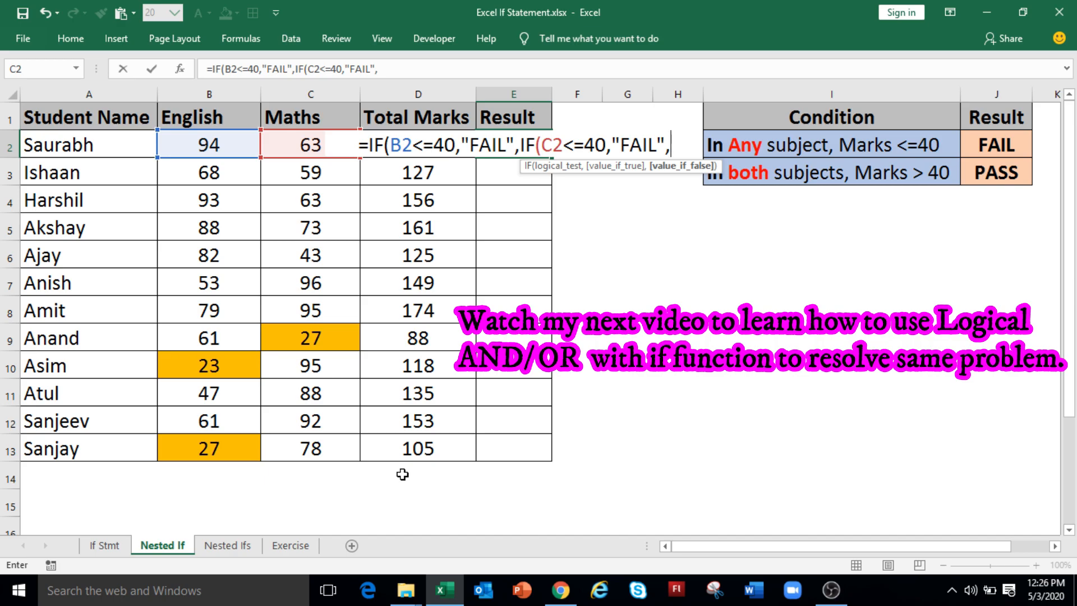
type("\"PASS")
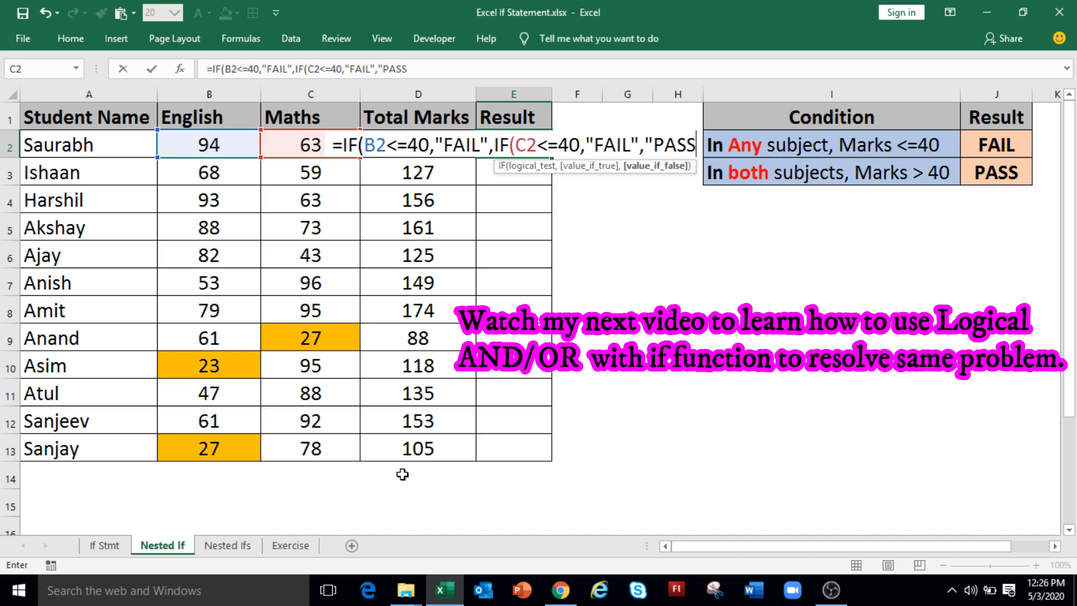
type("\"")
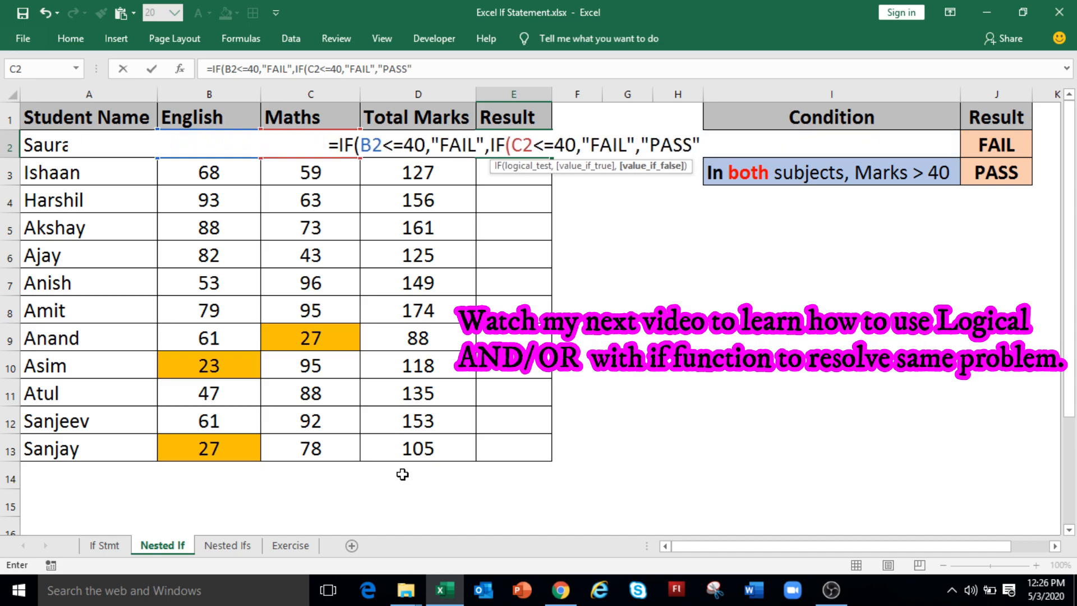
type("))")
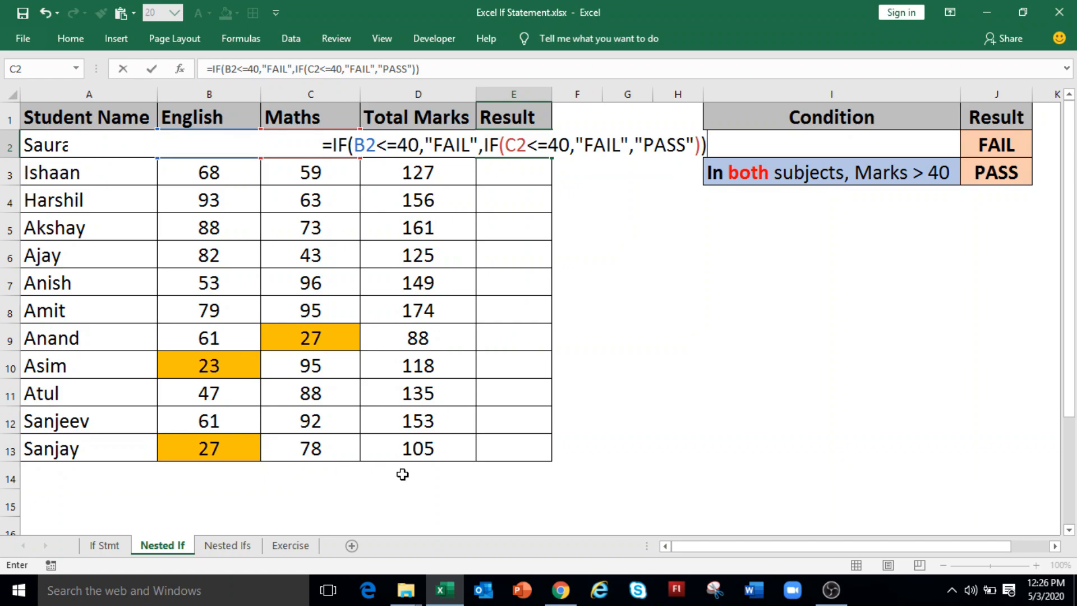
key("Return")
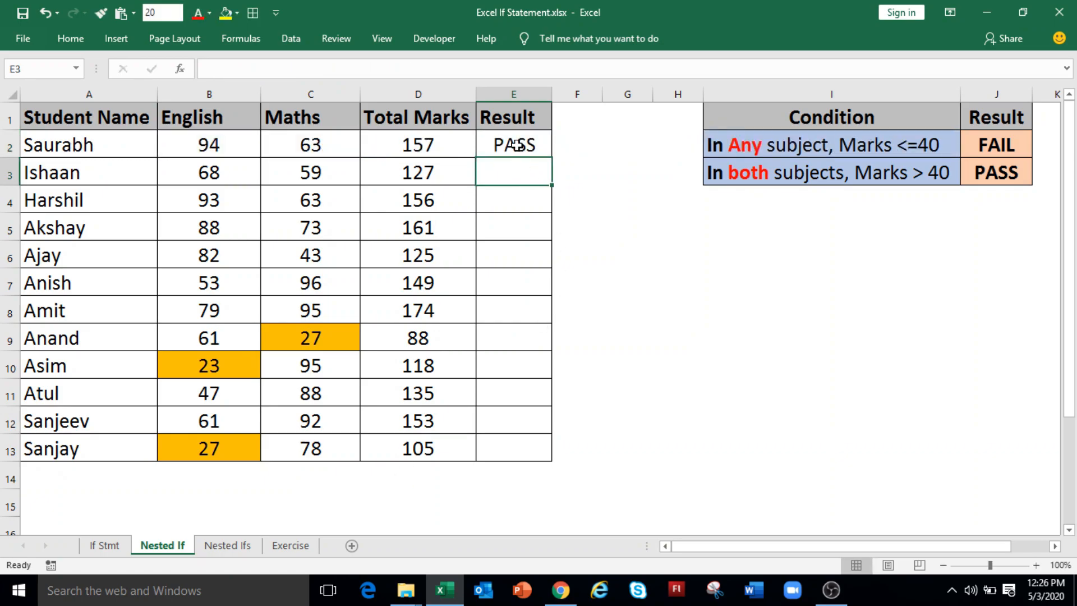
Fill the nested IF Result formula from E2 down to E13 and select the result in E9.
left_click(516, 145)
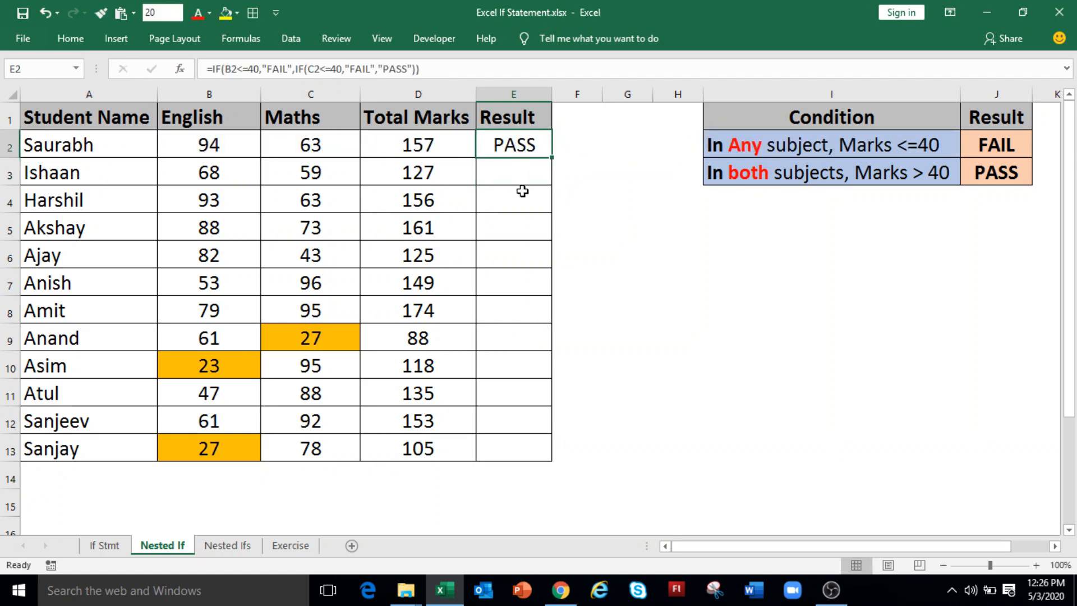
double_click(552, 157)
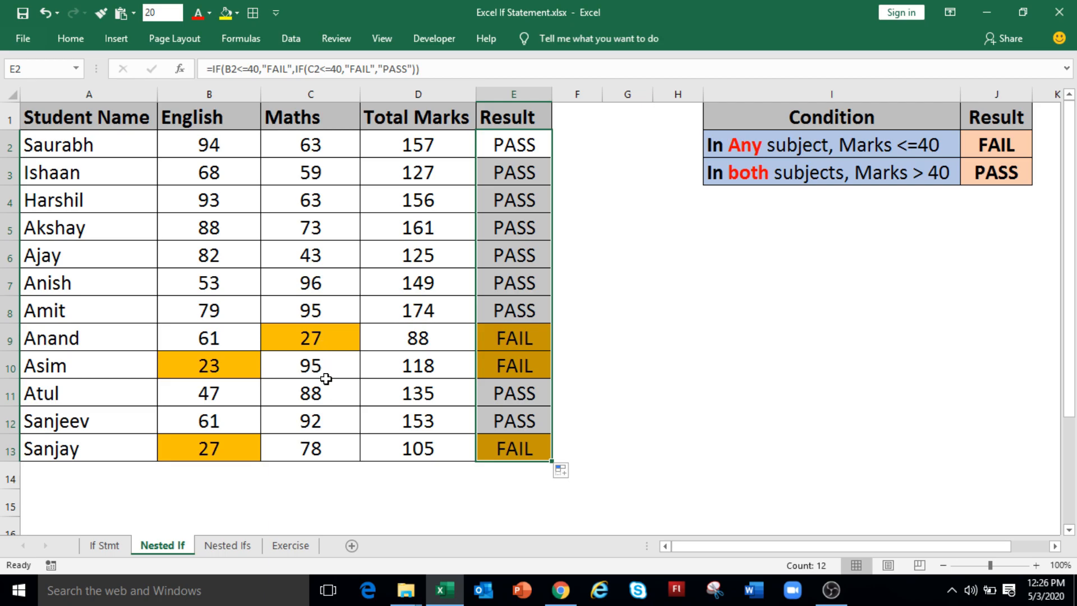
left_click(525, 341)
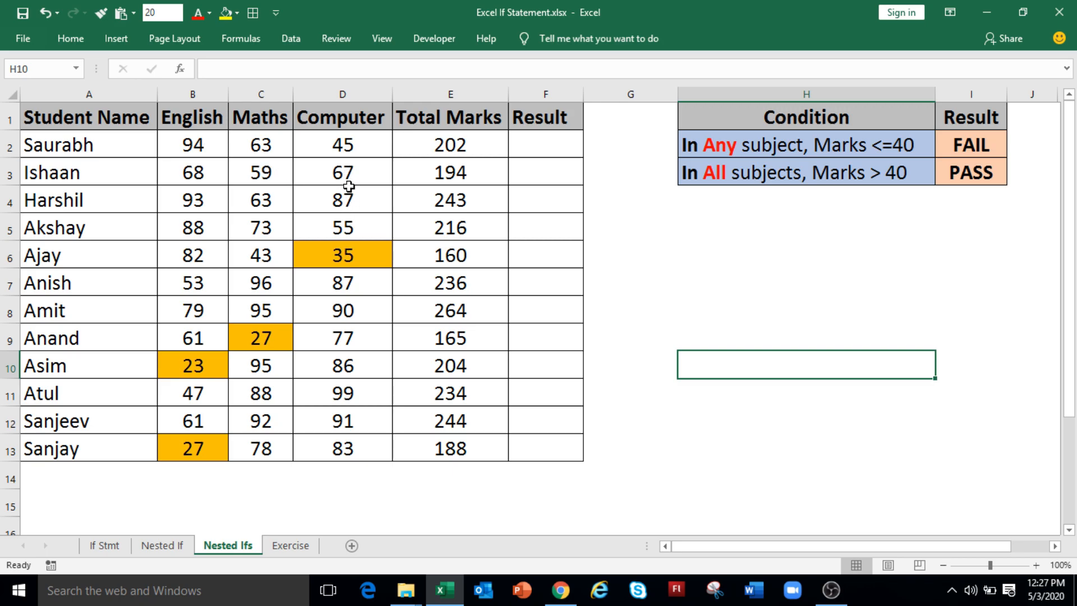
On the Nested Ifs sheet, begin the Result formula in F2 with =IF(B2<=40,"FAIL", to test the English marks.
left_click(537, 148)
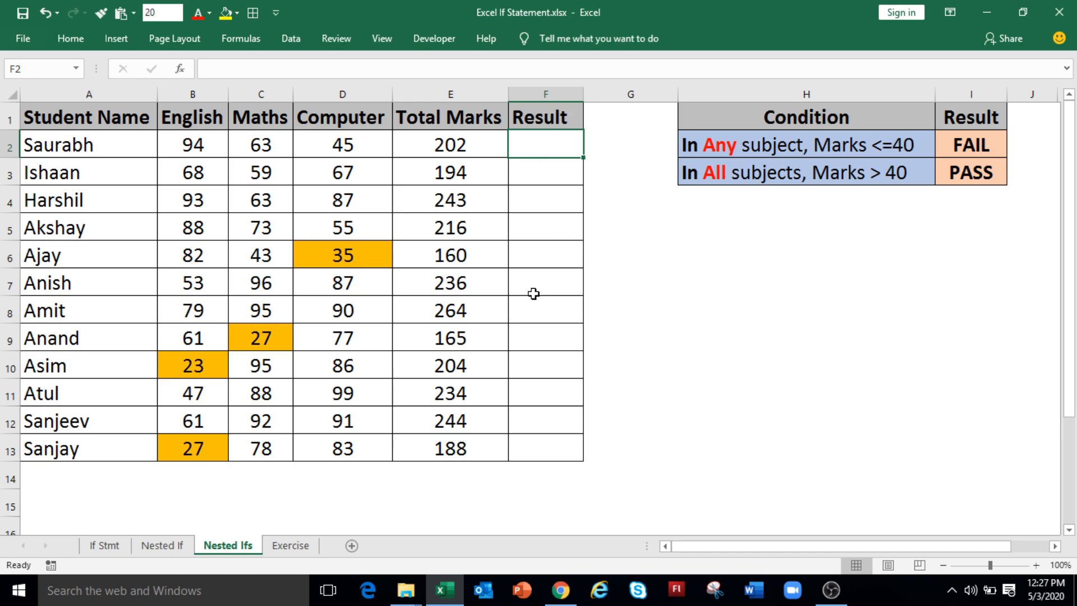
type("=IF(")
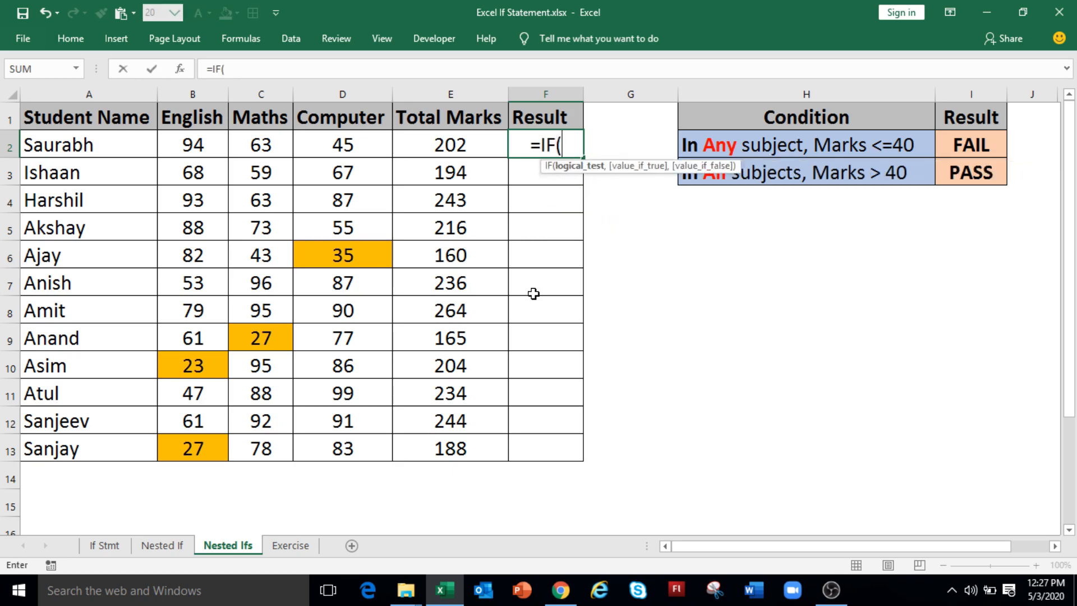
left_click(209, 145)
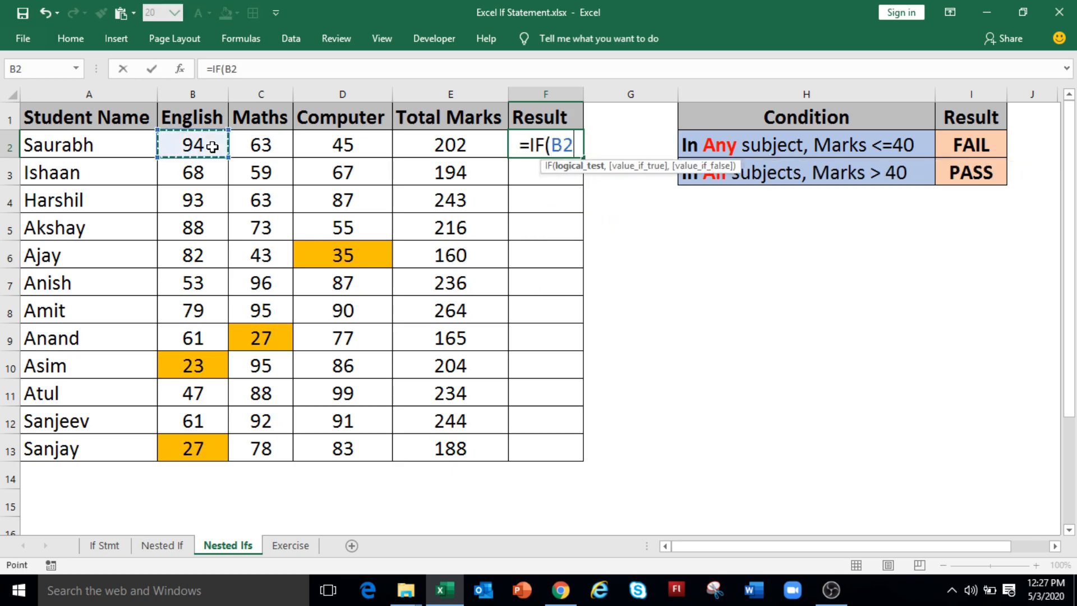
type("<=")
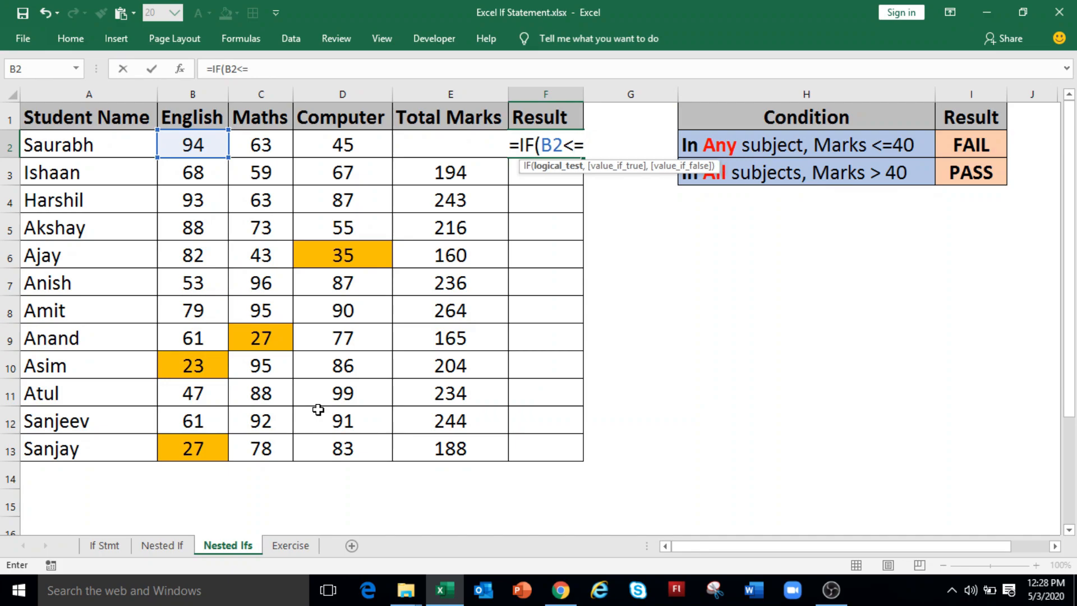
type("40,\"FA")
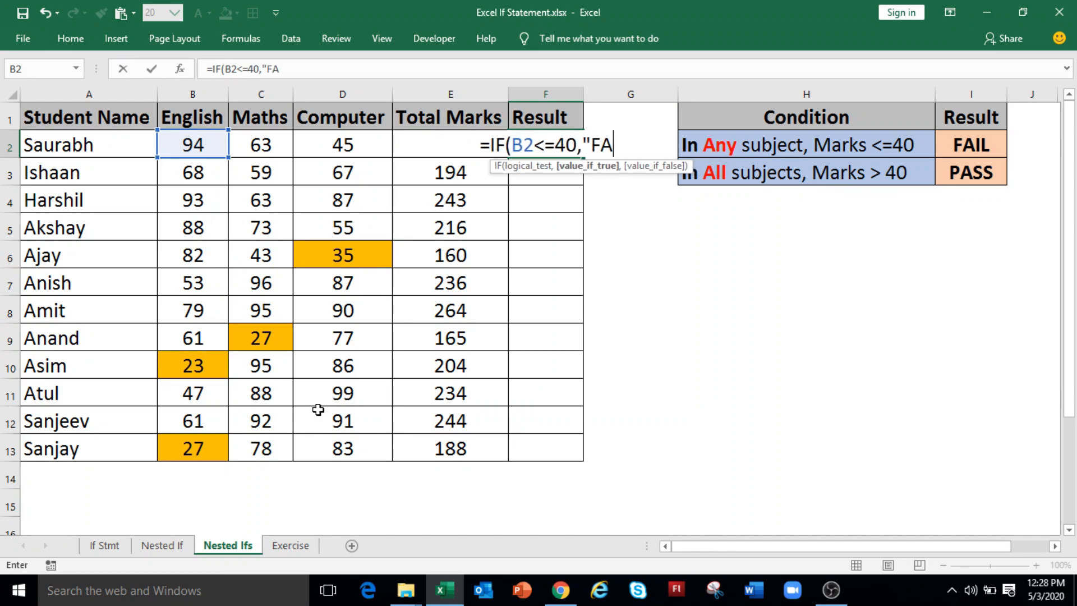
type("IL\",")
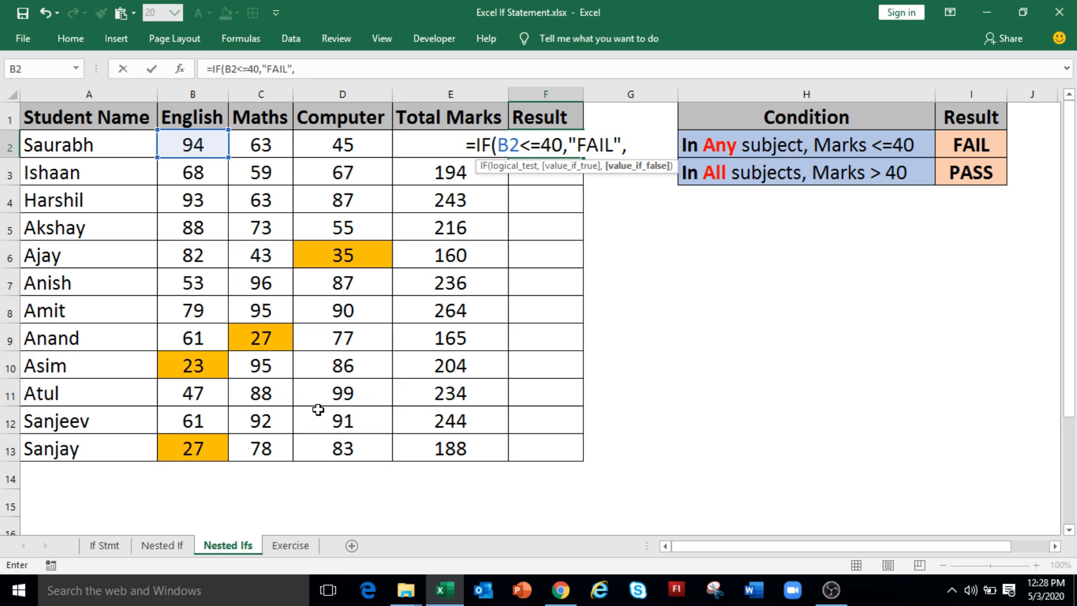
Continue the F2 formula with a nested IF(C2<=40,"FAIL", to test the Maths marks.
type("IF")
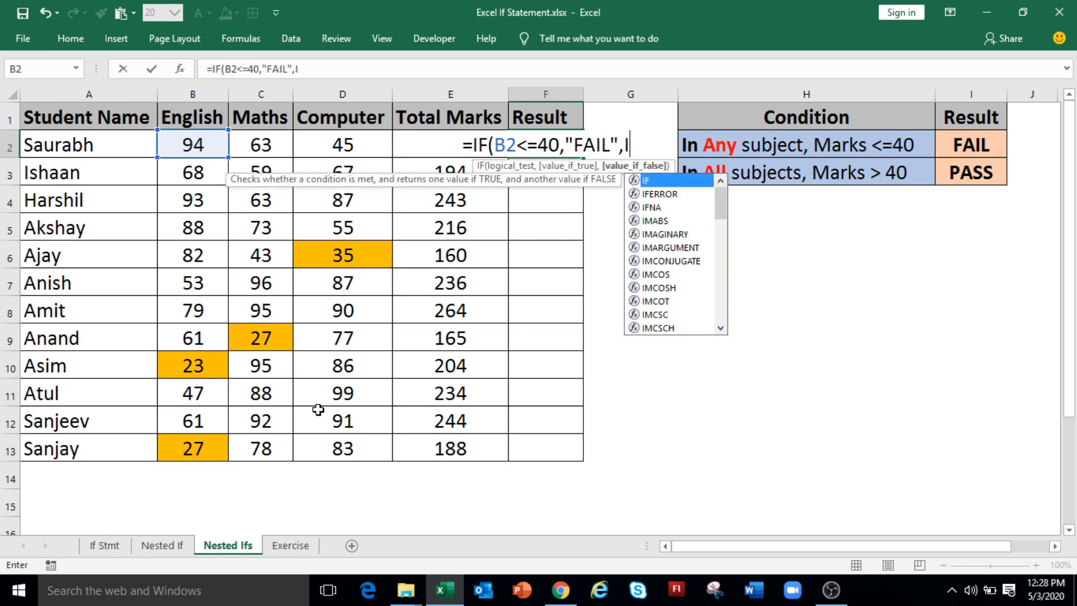
type("(")
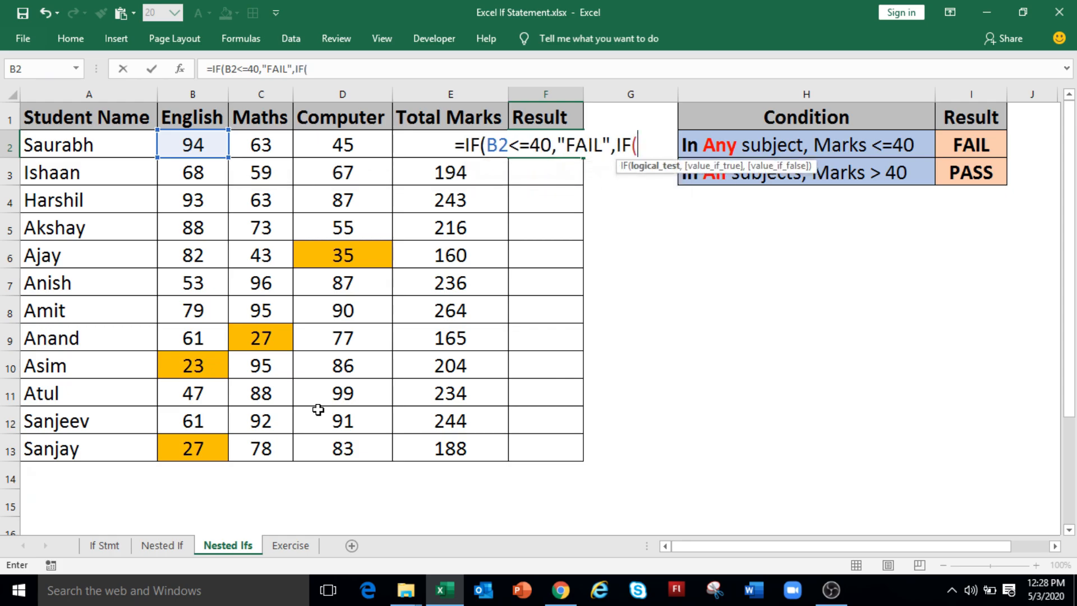
left_click(272, 146)
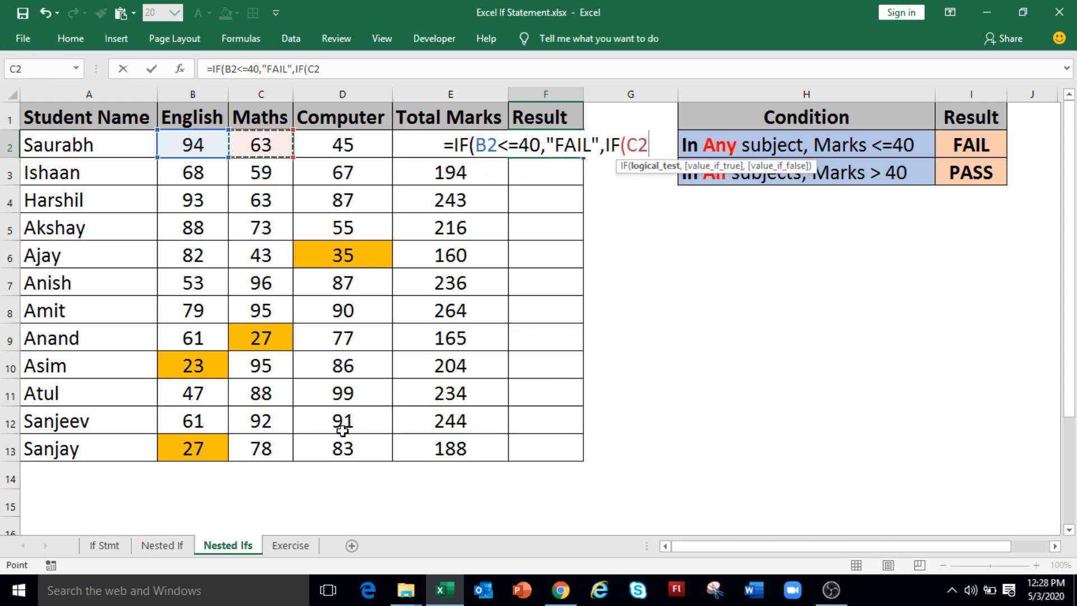
type("<=40")
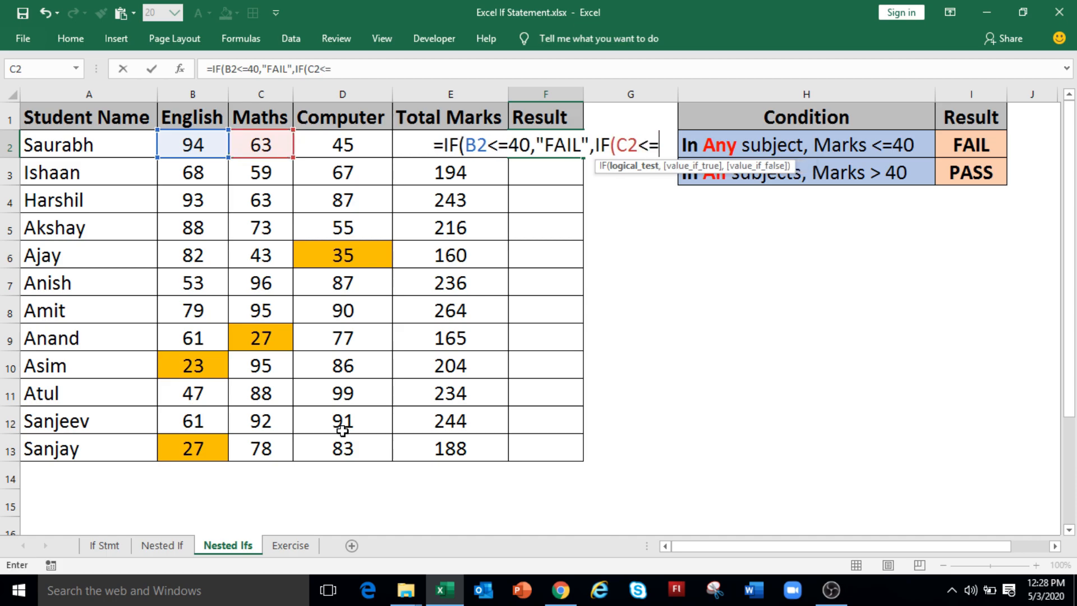
type(",\"FA")
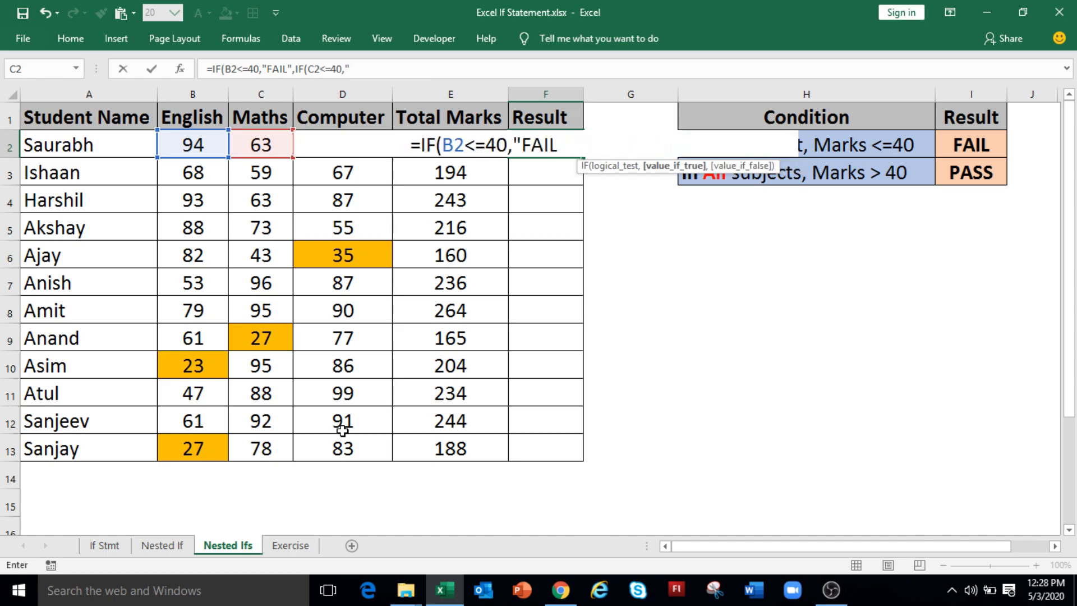
type("IL\",")
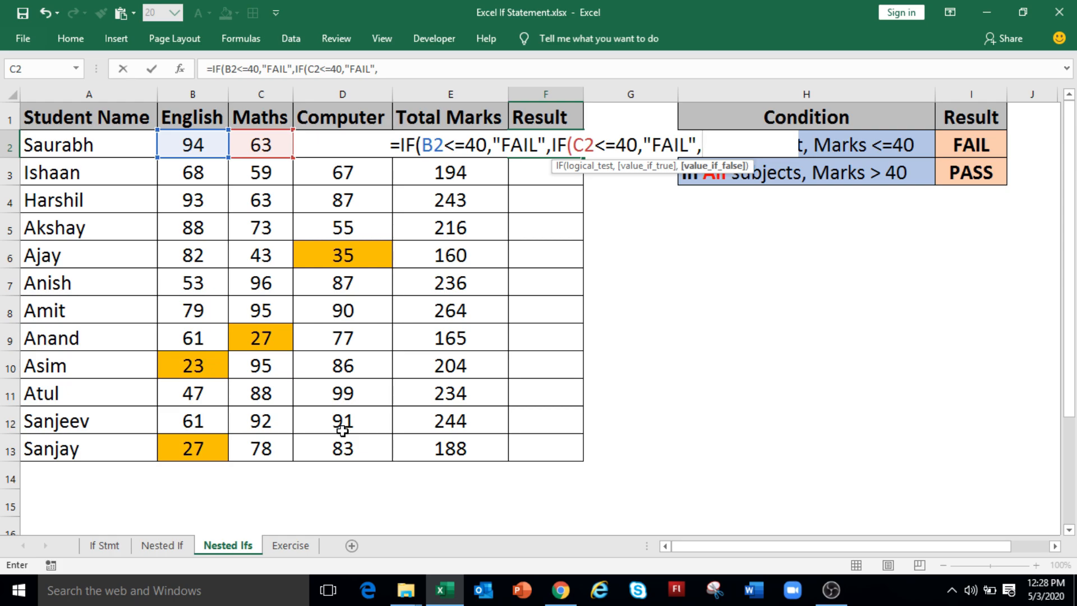
Complete the F2 formula with IF(D2<=40,"FAIL","PASS"))) to test the Computer marks and enter it.
type("IF(")
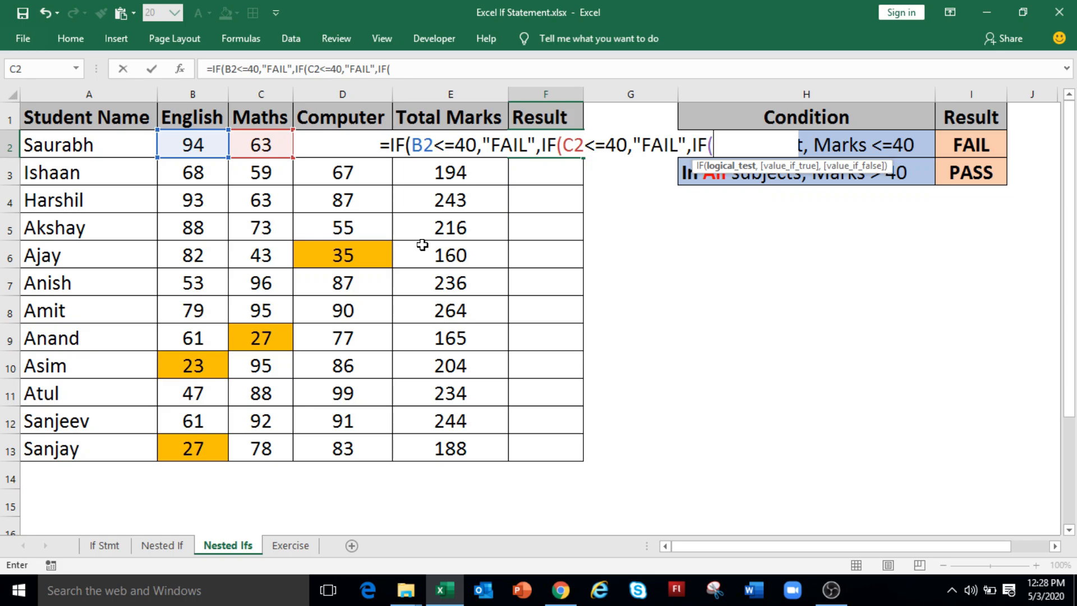
type("D2<=40,\"FAIL\",")
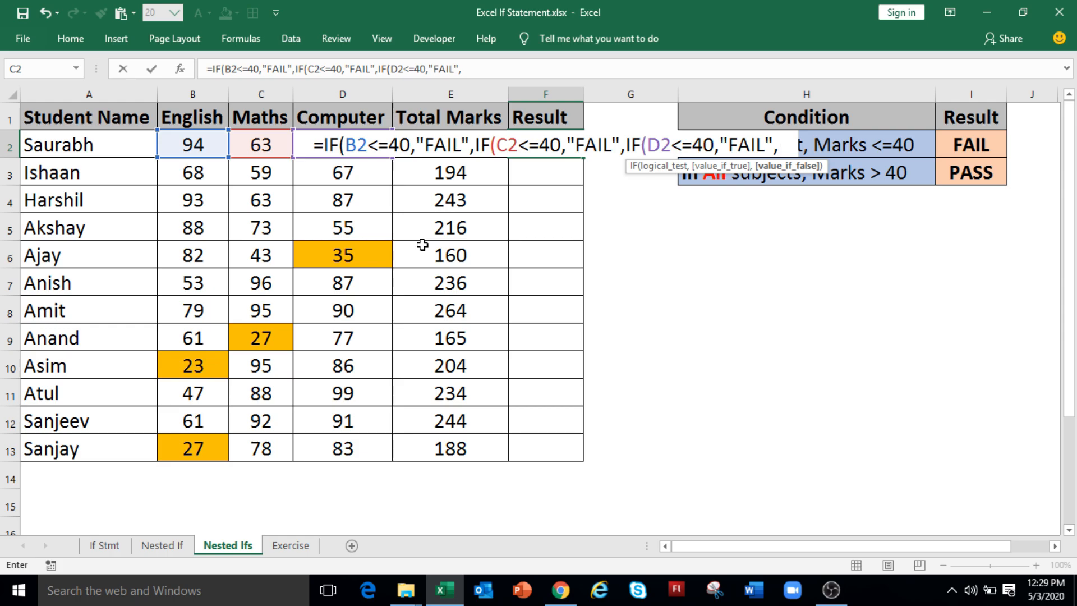
type("\"PASS")
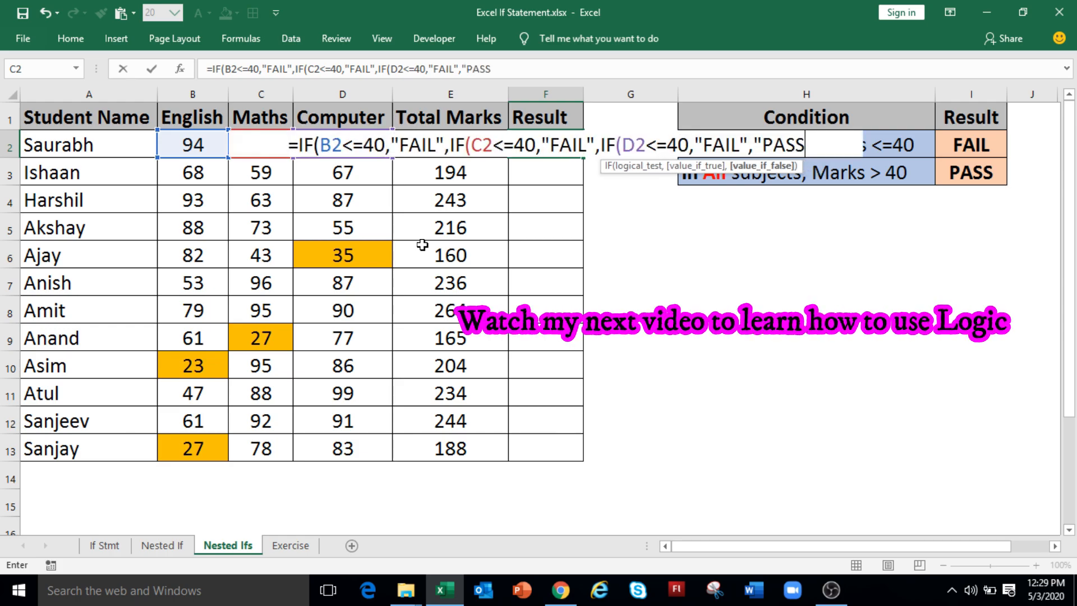
type("\"")
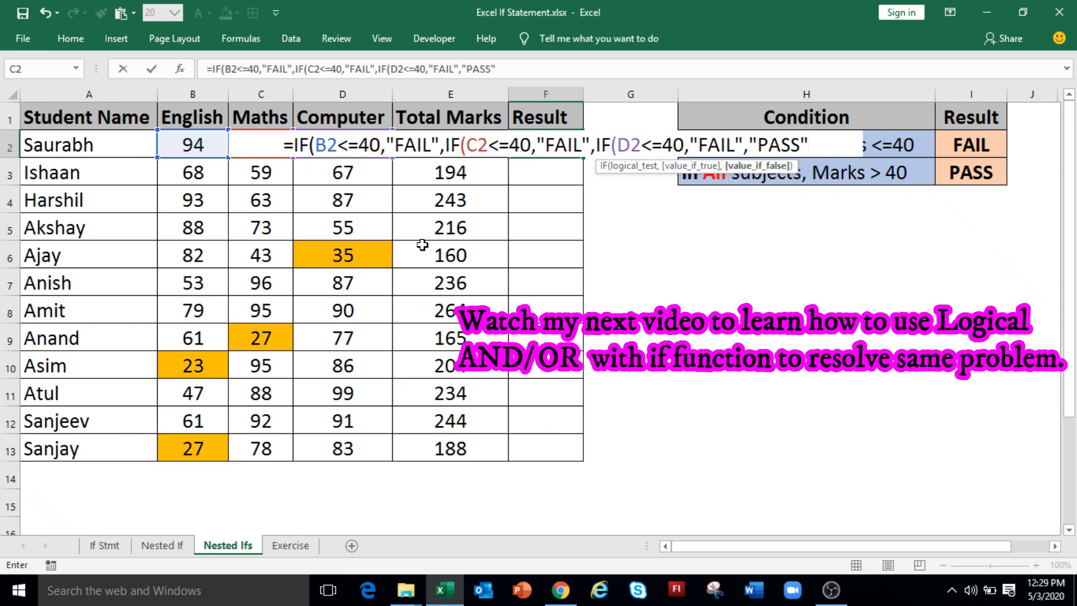
type(")))")
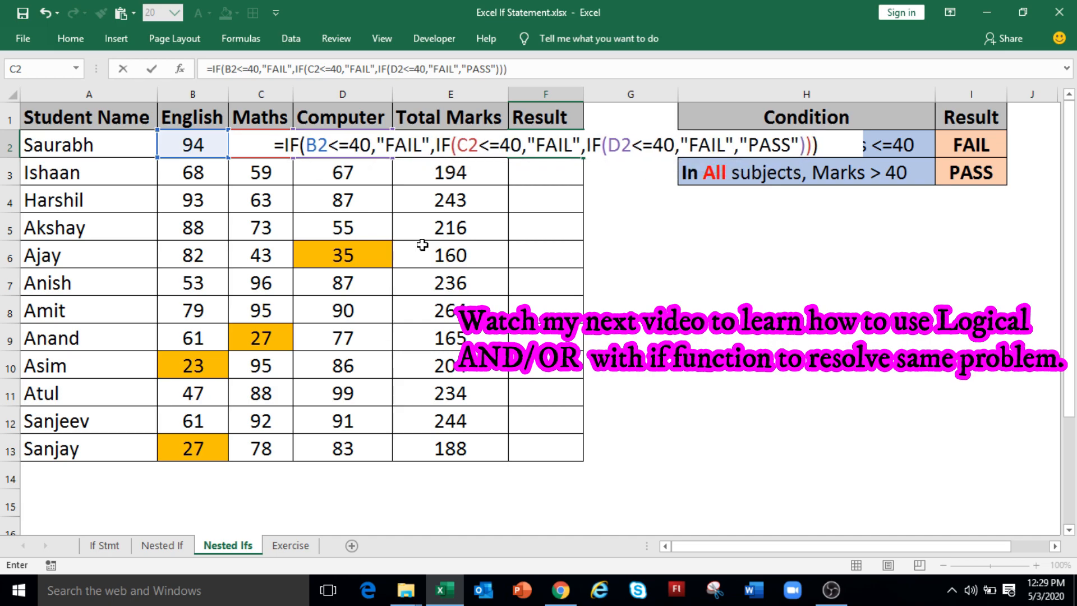
key("Return")
Fill the Result formula from F2 down to F13 for all the students and open the Exercise sheet.
left_click(528, 144)
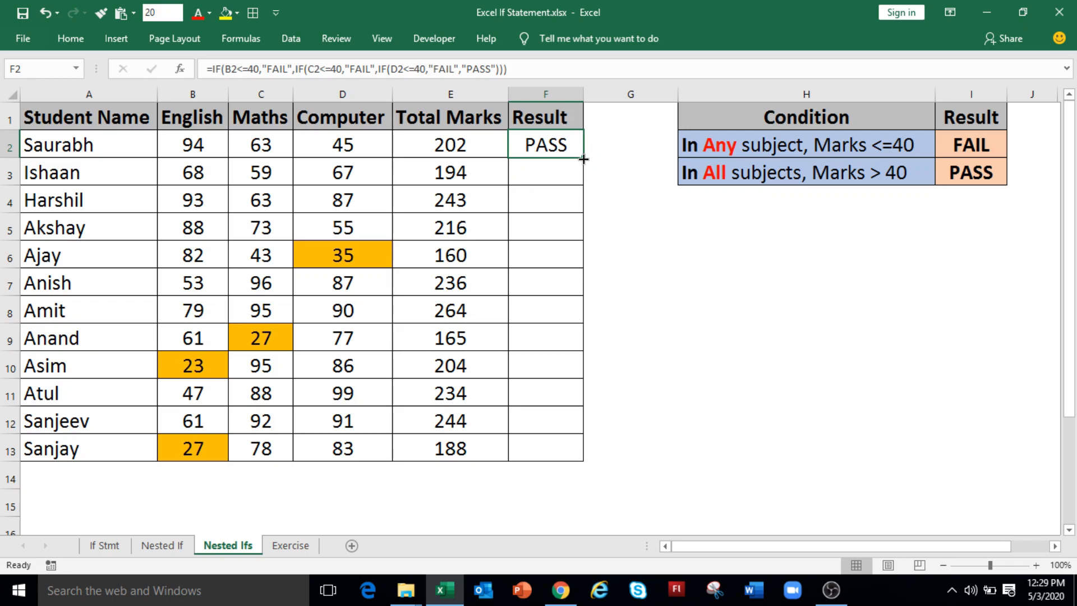
double_click(582, 157)
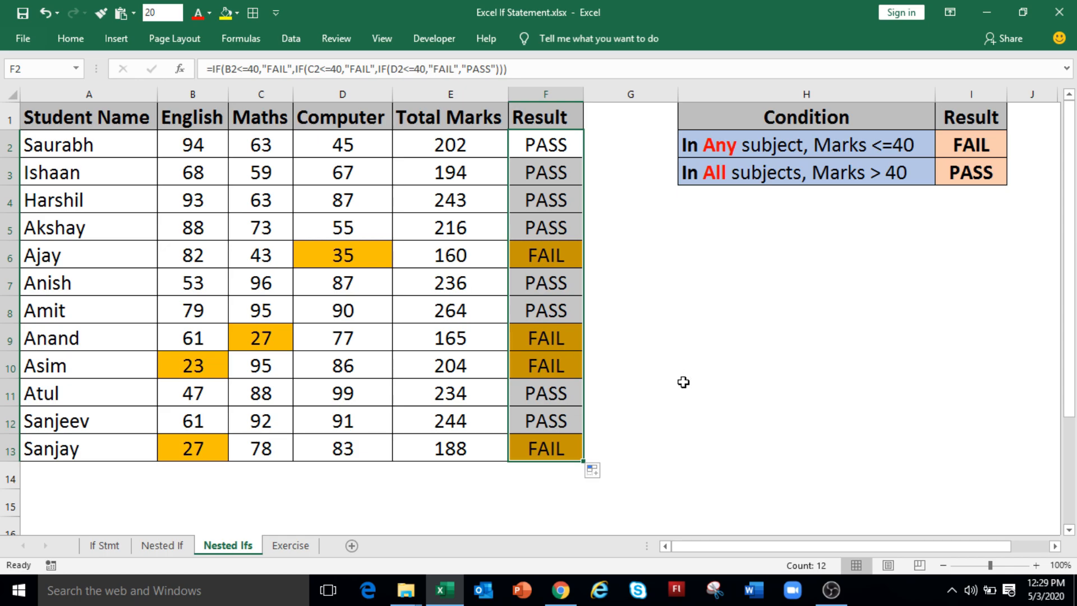
left_click(299, 544)
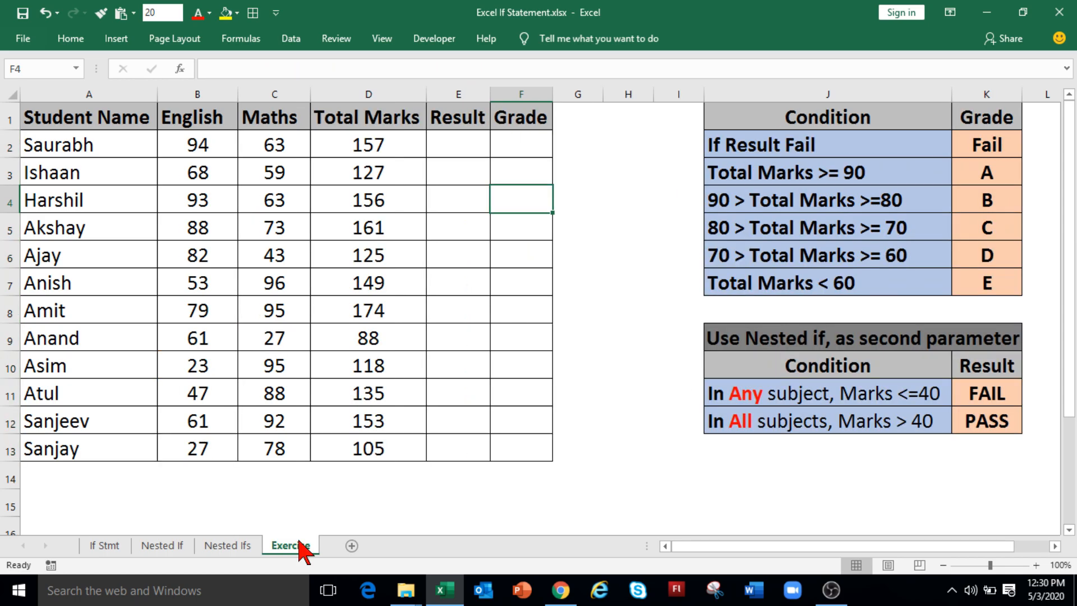